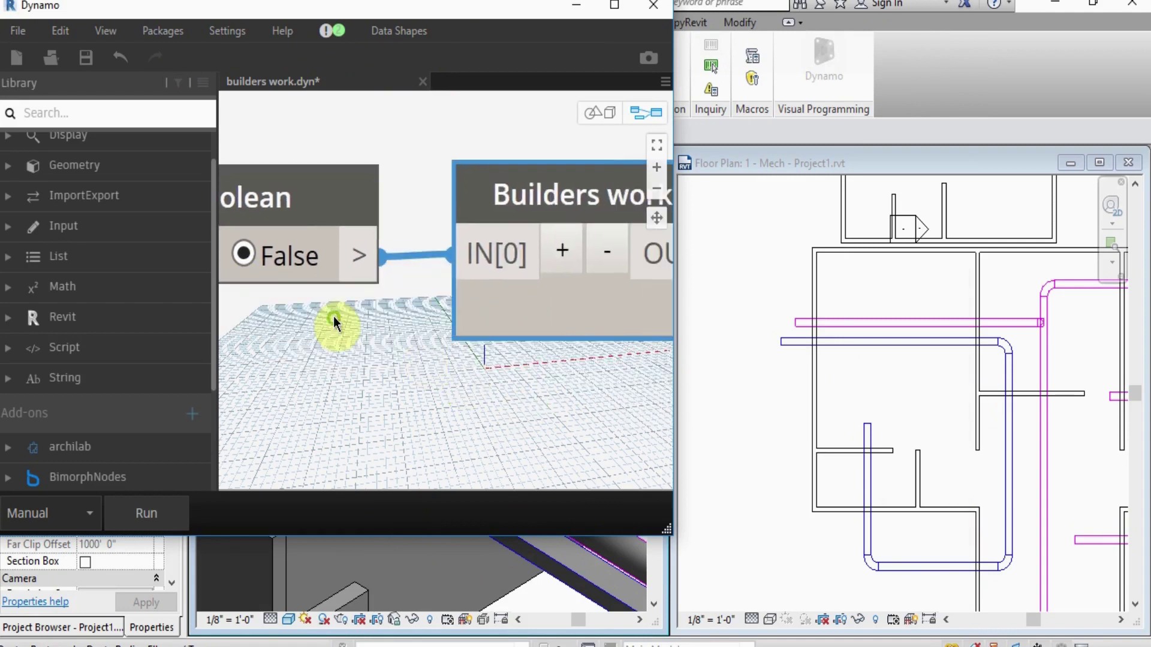
- Run the builders work Dynamo graph on the mechanical floor plan
scroll(428, 304, "down", 2)
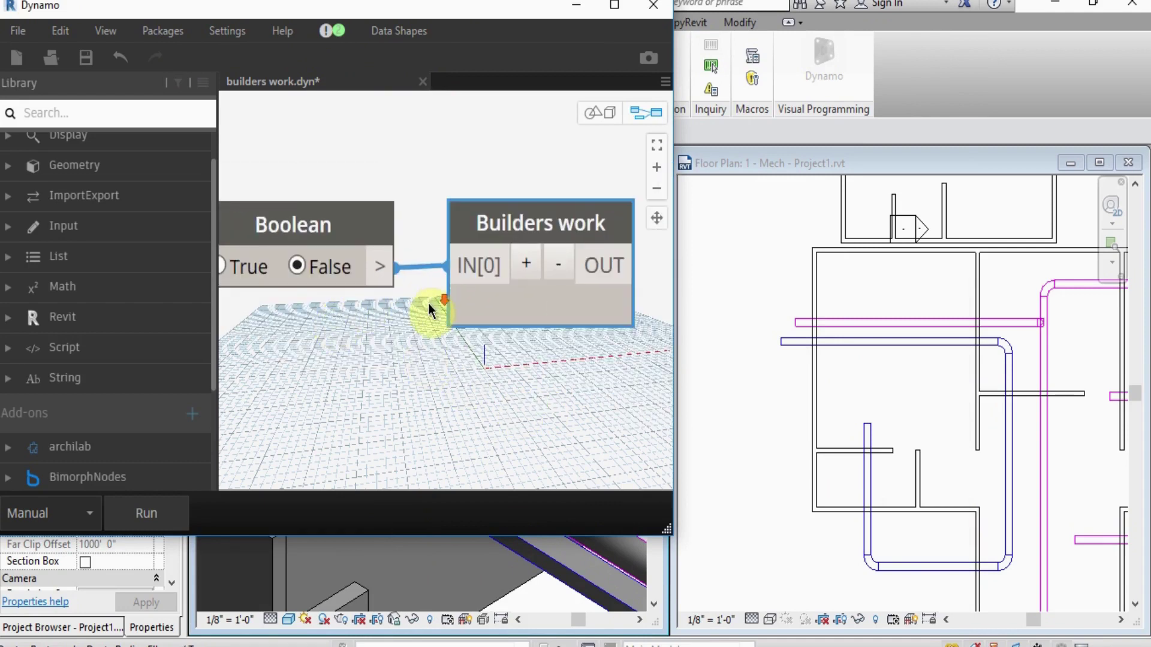
left_click(881, 393)
middle_click_drag(912, 381, 846, 367)
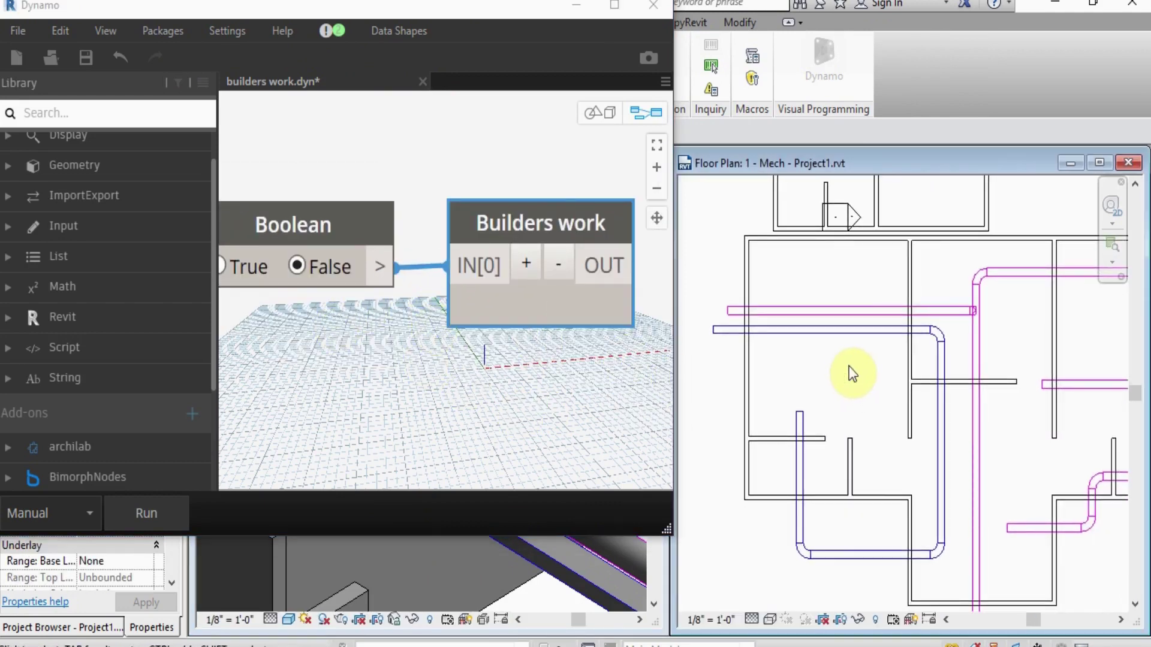
middle_click_drag(958, 403, 932, 401)
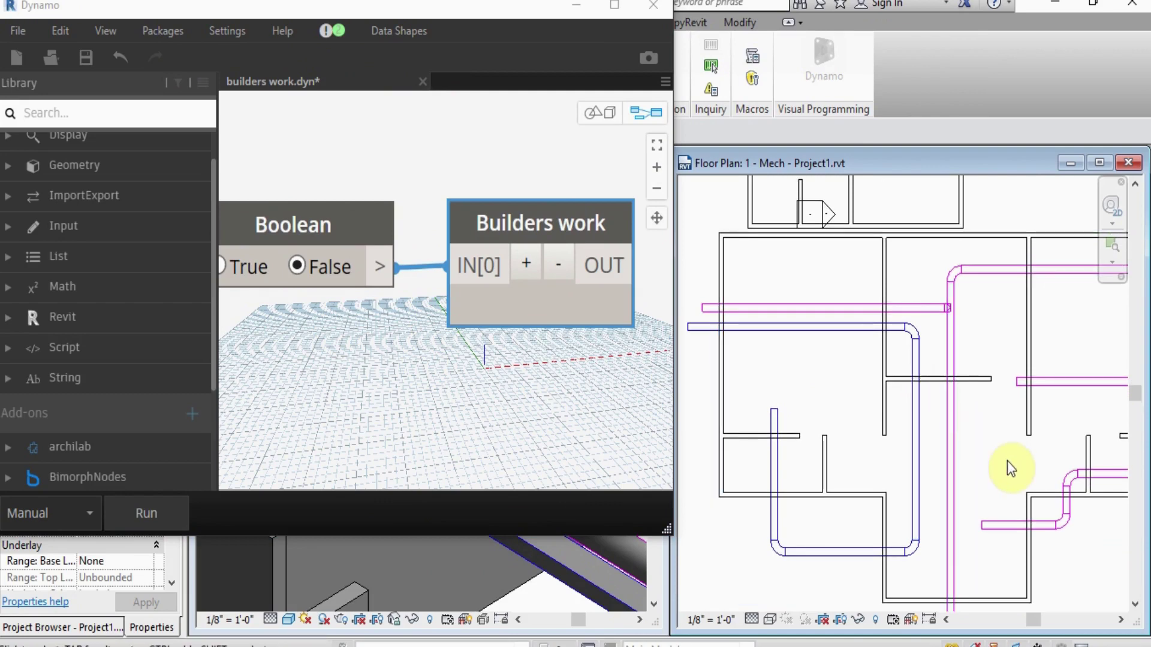
left_click(156, 520)
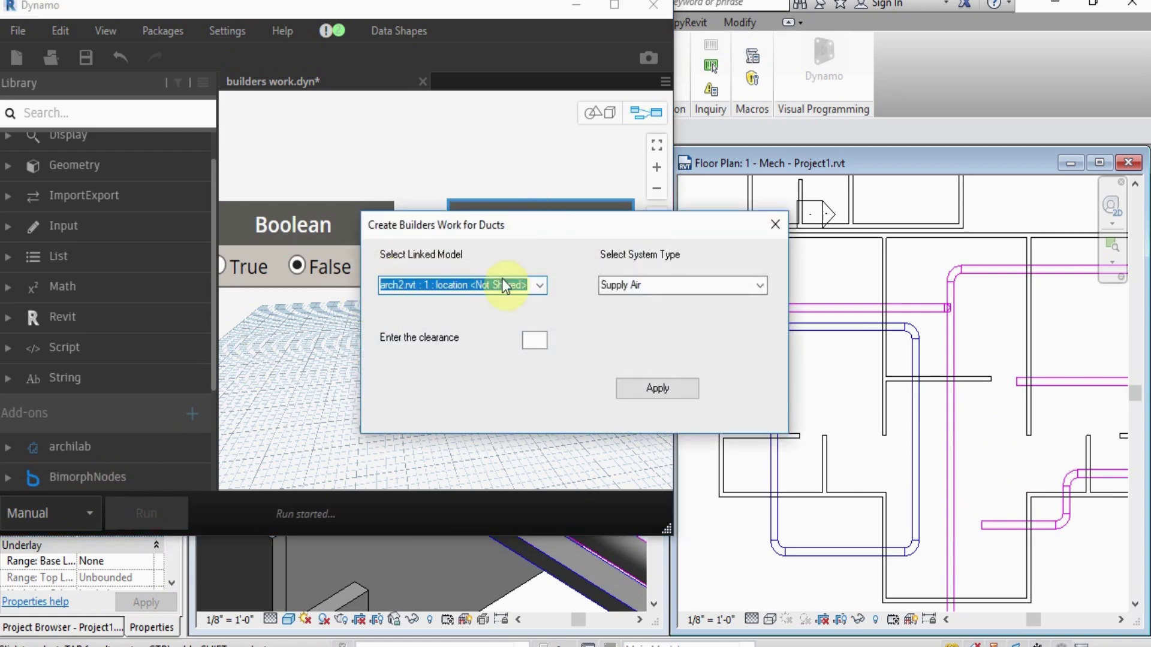
- Create the duct builders work for linked model arch2.rvt and the Supply Air system with a clearance of 2
left_click(541, 286)
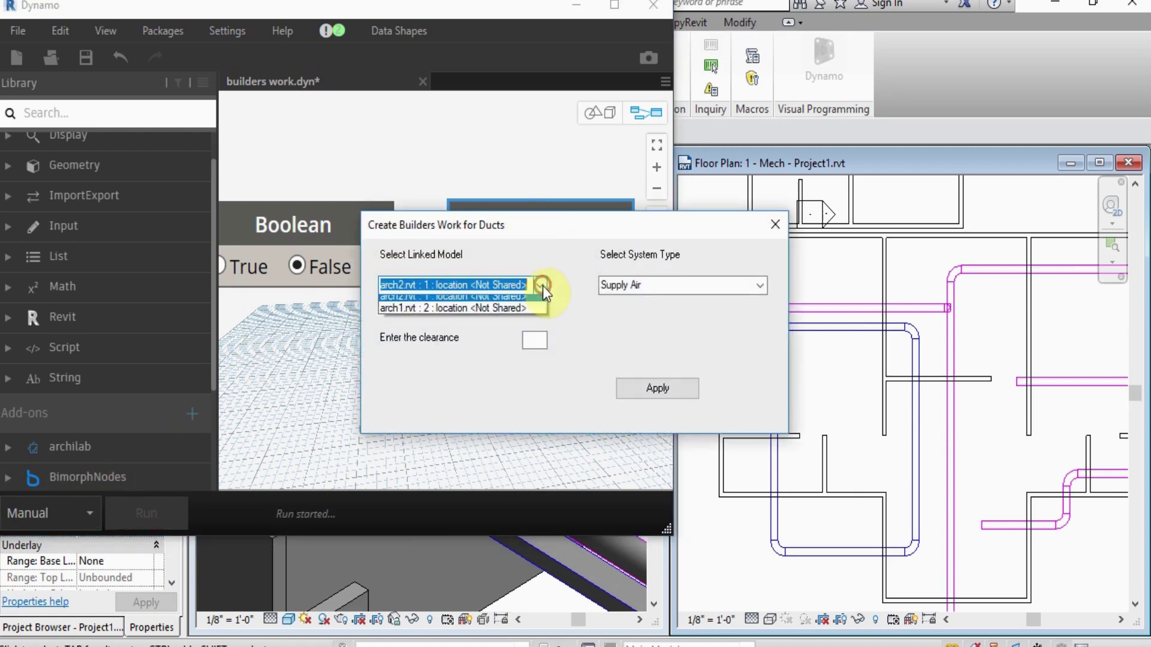
left_click(488, 298)
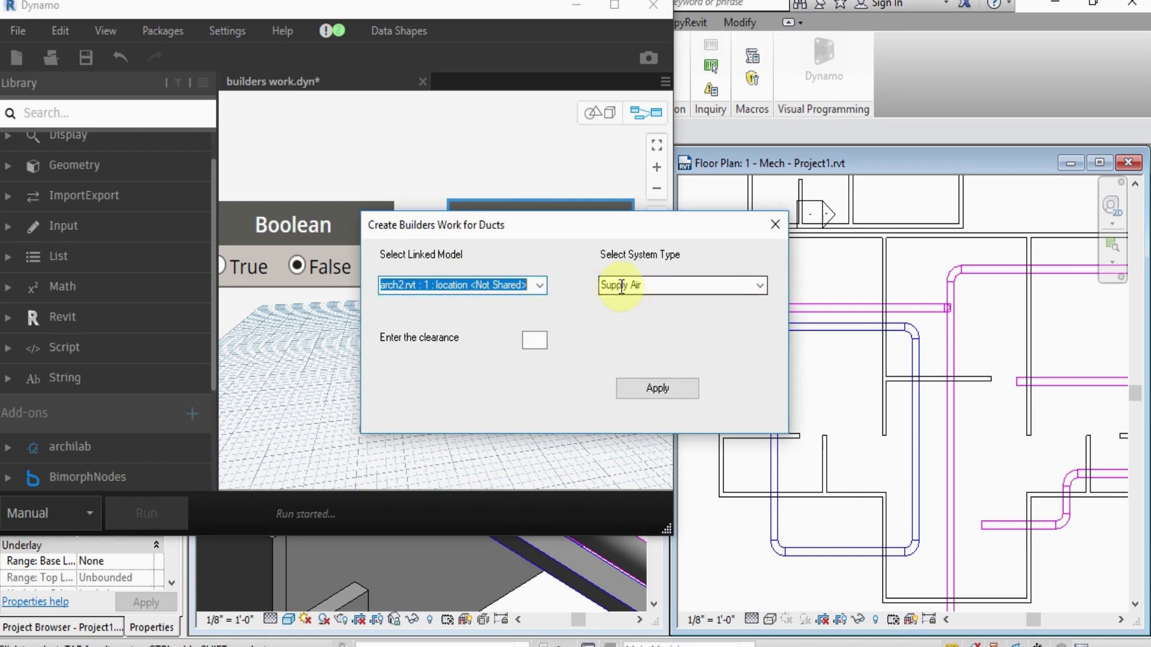
left_click(759, 287)
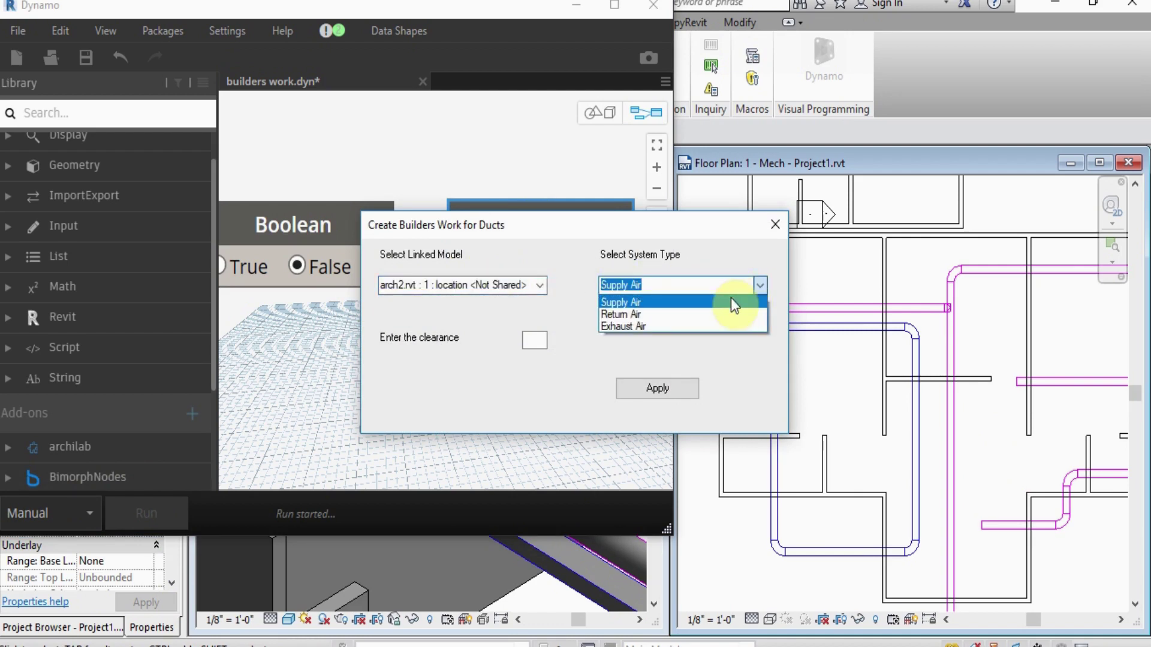
left_click(696, 304)
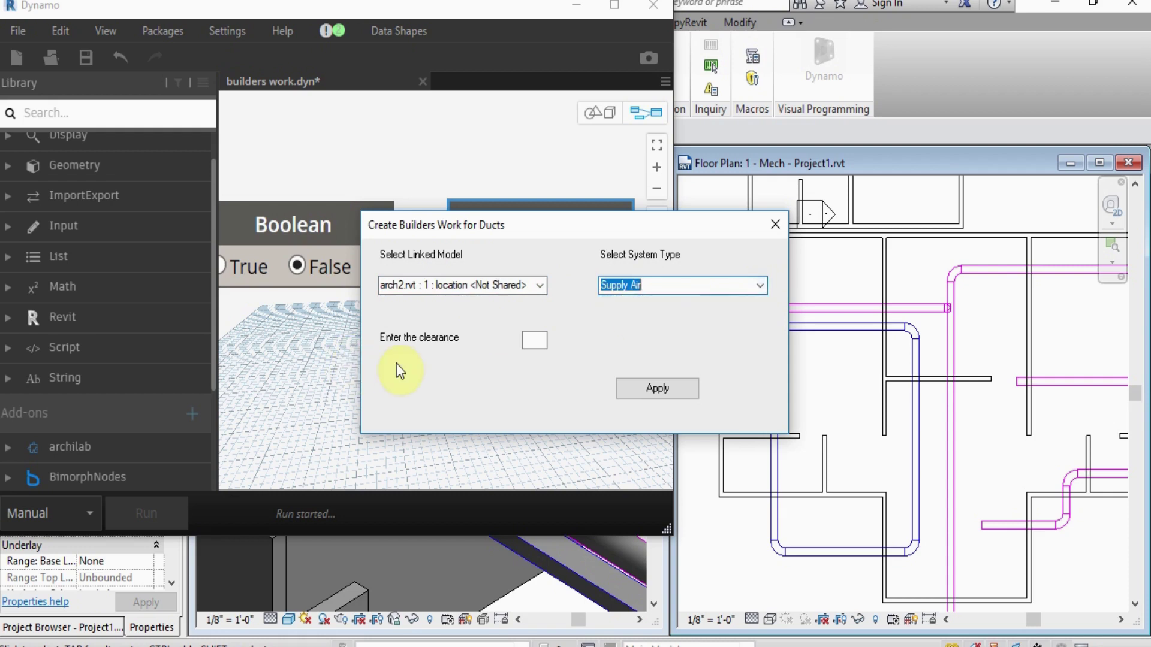
left_click(534, 340)
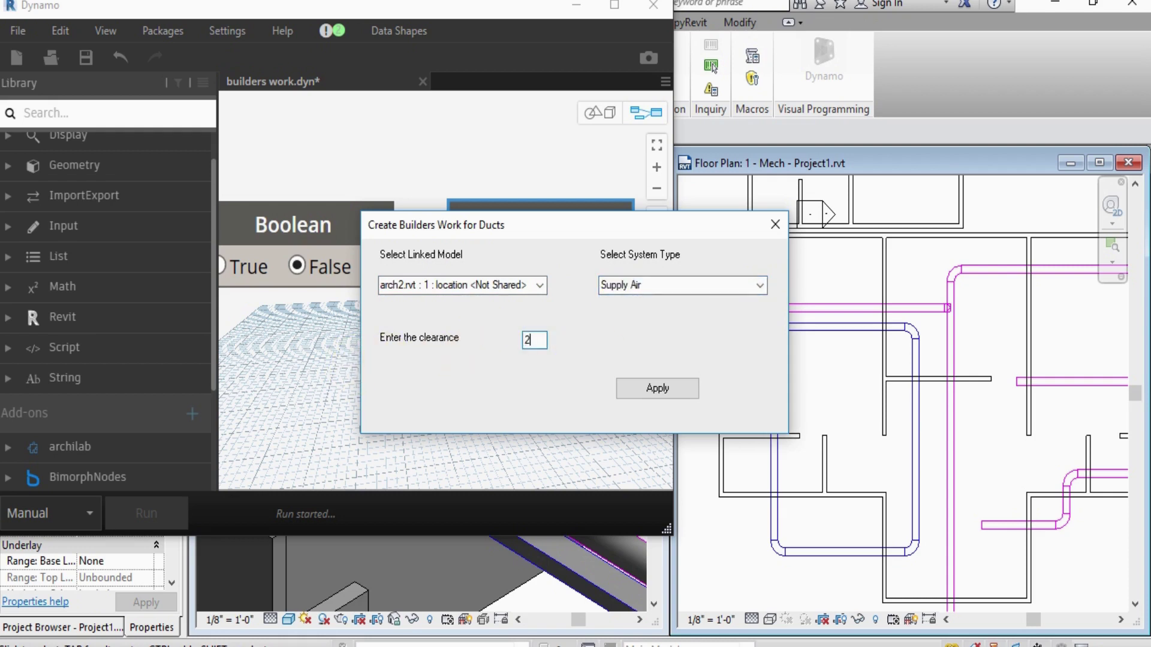
left_click(674, 390)
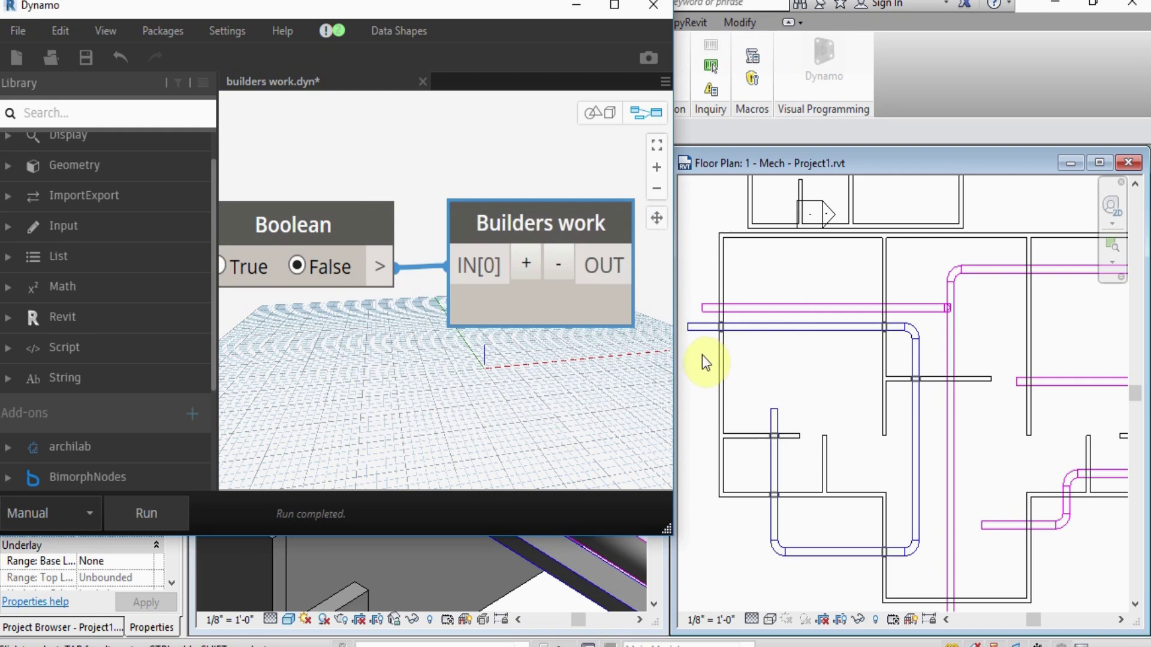
- Examine the wall crossings along the blue supply air duct loop in the mechanical floor plan for generated openings
scroll(703, 355, "up", 5)
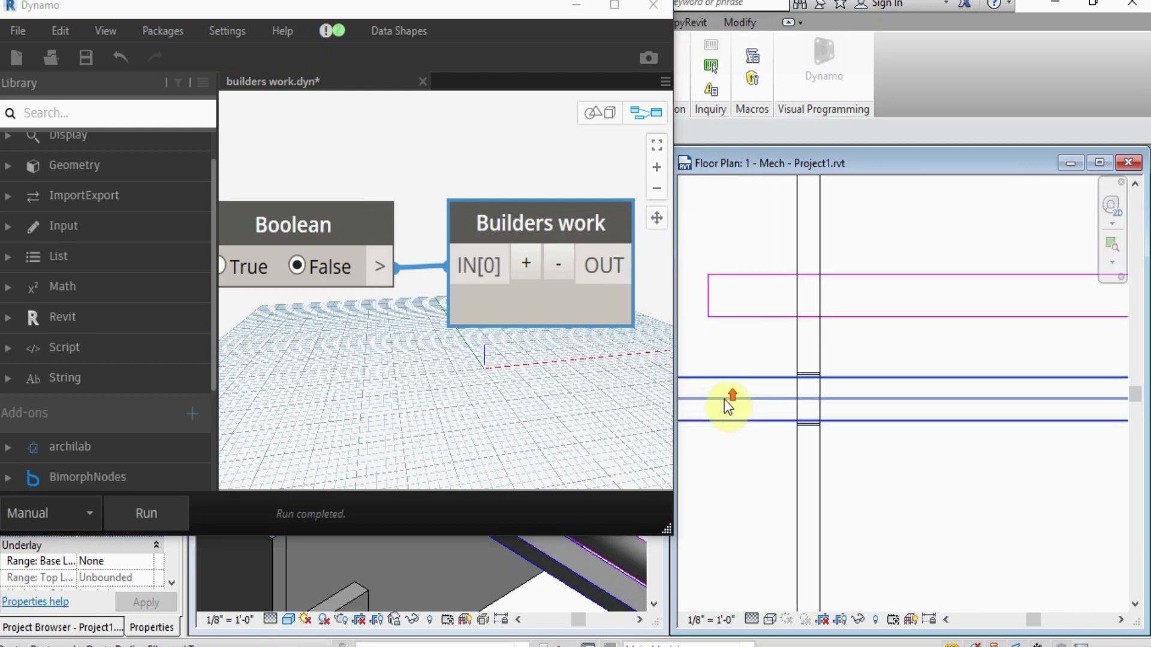
scroll(724, 399, "down", 3)
middle_click_drag(940, 438, 810, 386)
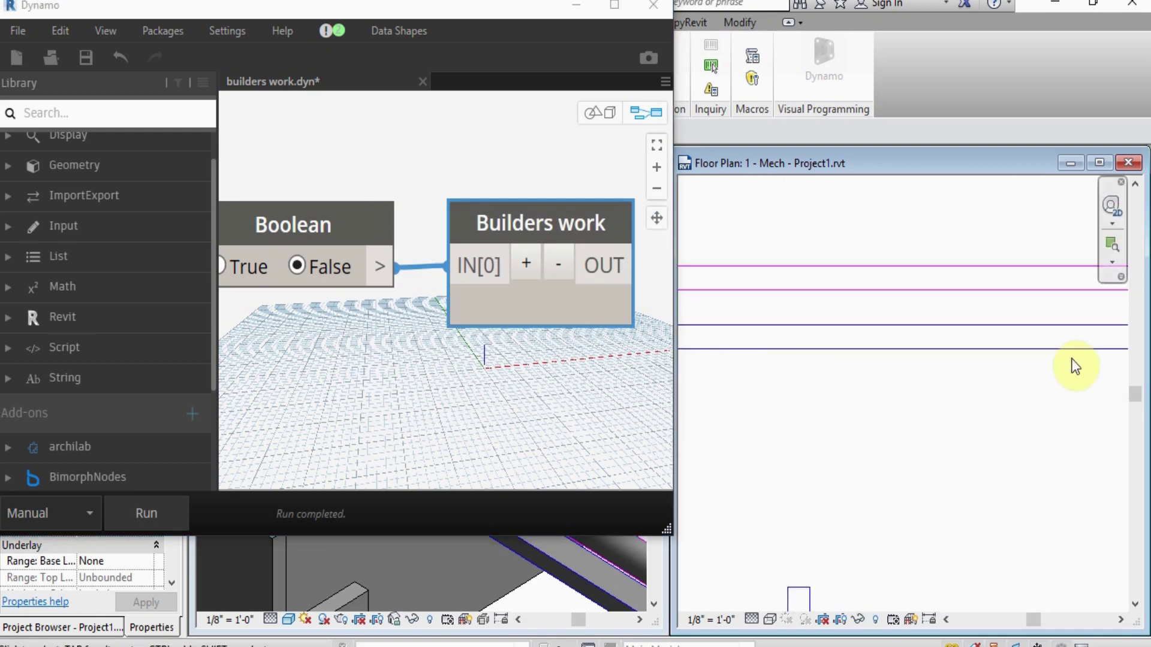
middle_click_drag(1073, 426, 873, 444)
scroll(950, 365, "up", 2)
scroll(903, 358, "down", 2)
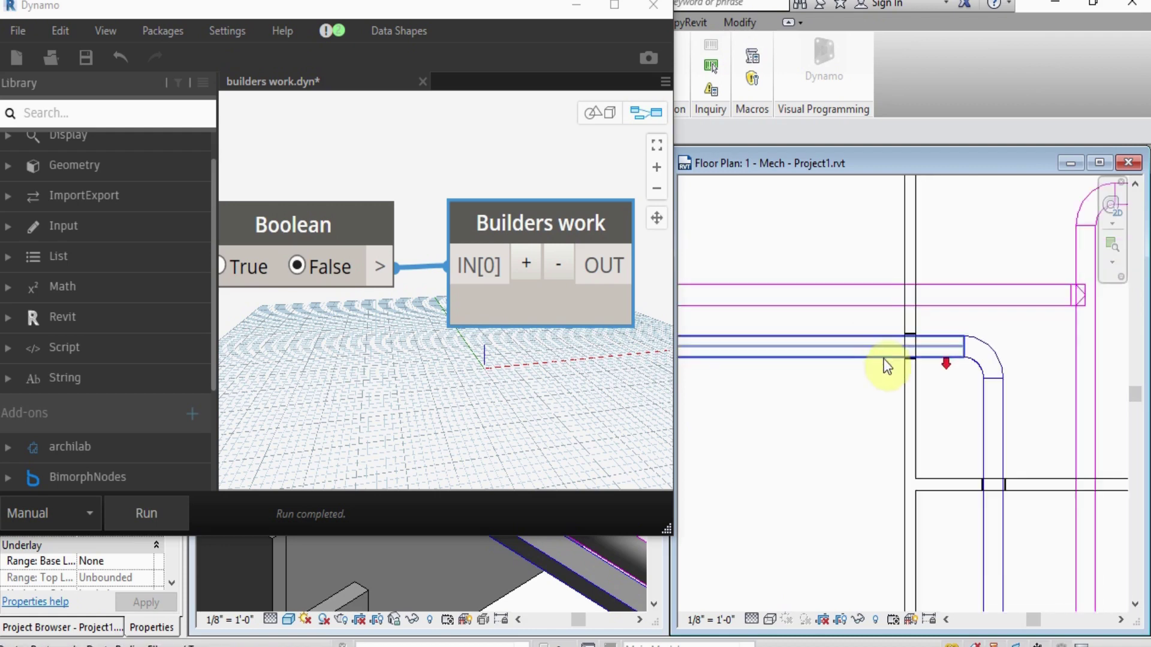
scroll(1068, 498, "up", 4)
middle_click_drag(990, 517, 1019, 394)
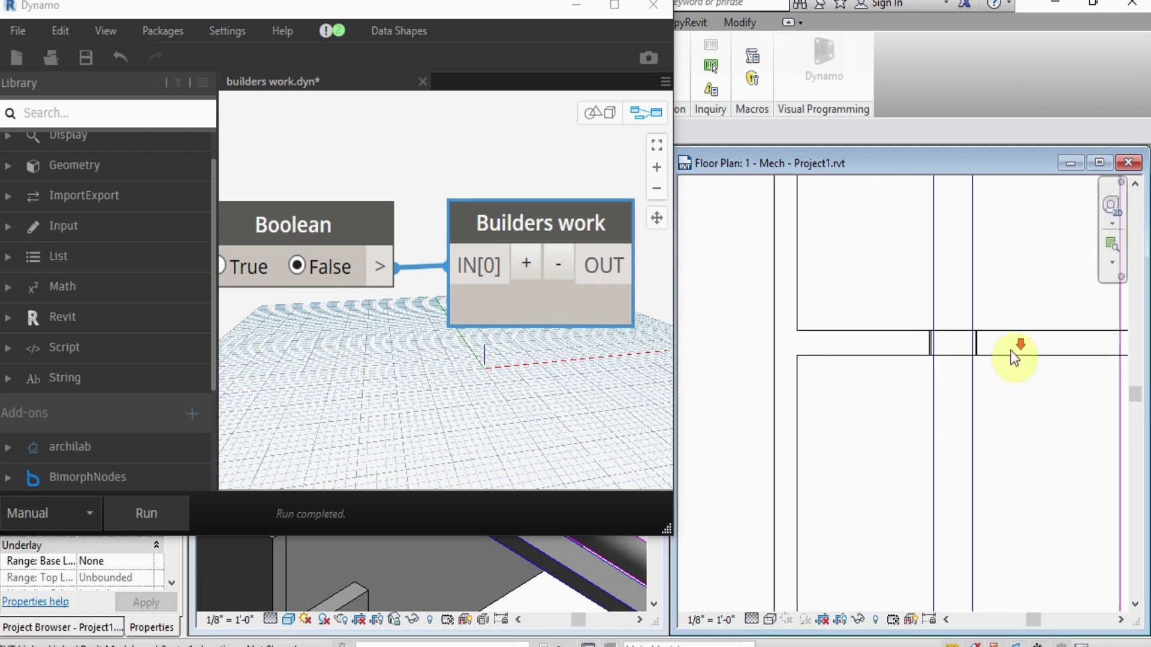
scroll(1012, 352, "down", 3)
middle_click_drag(962, 463, 857, 283)
middle_click_drag(848, 465, 876, 293)
scroll(779, 477, "up", 1)
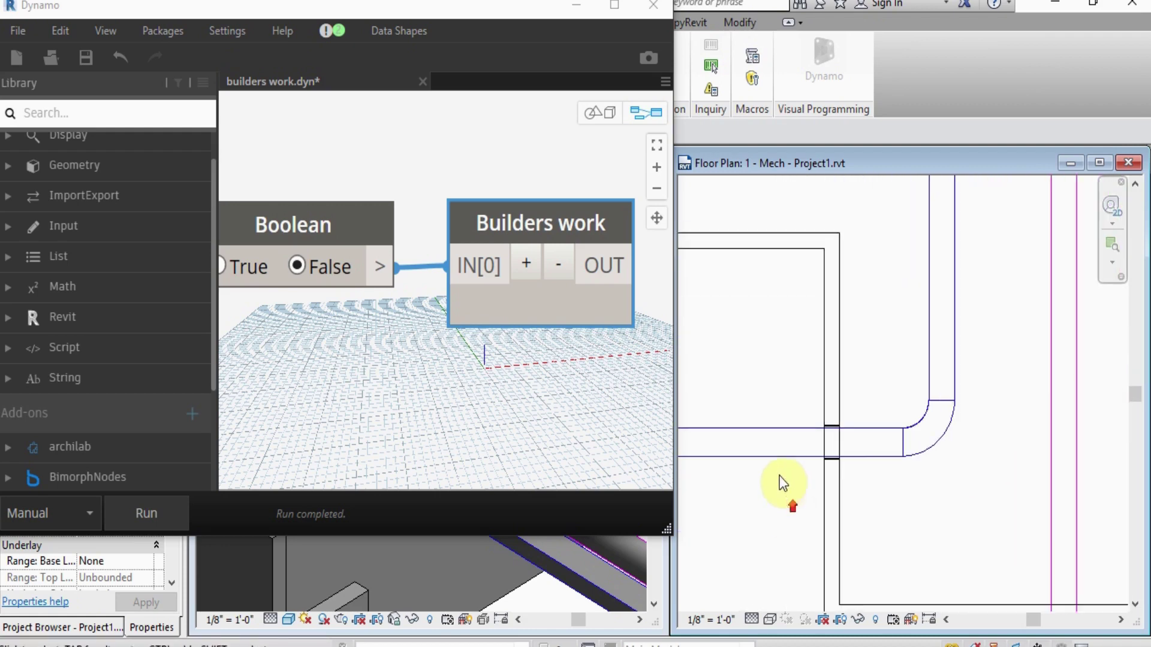
scroll(779, 480, "up", 1)
scroll(817, 522, "down", 3)
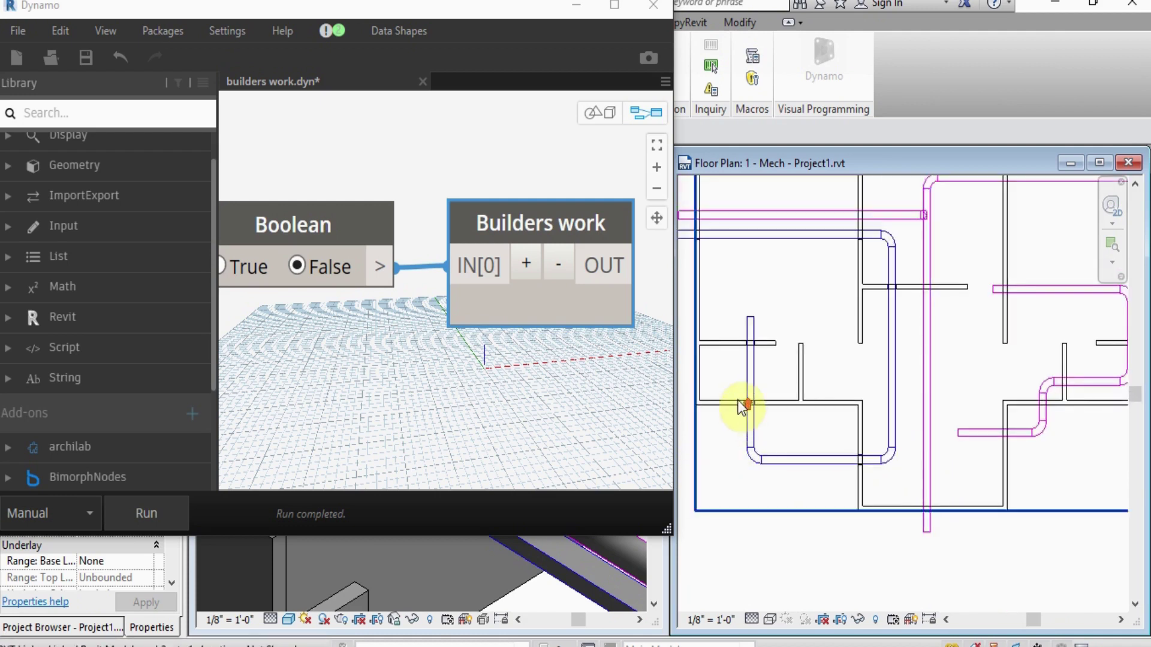
scroll(740, 404, "up", 3)
middle_click_drag(742, 403, 850, 426)
- Minimize Dynamo, maximize the Revit 3D view and examine the openings where the supply ducts cross the walls
left_click(569, 7)
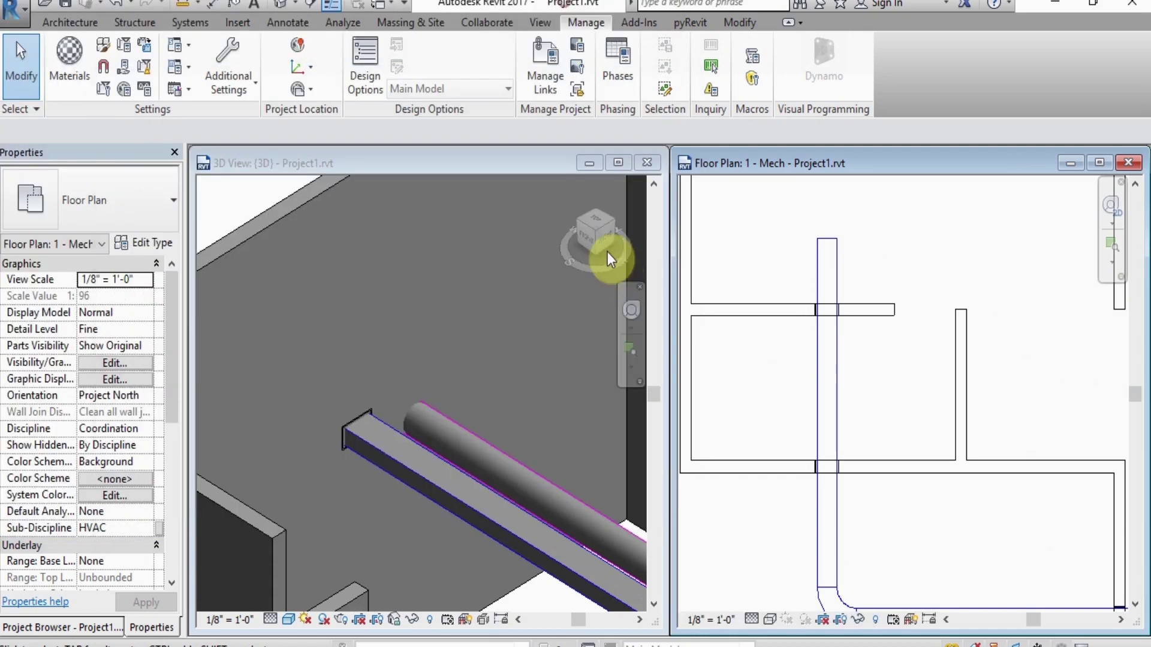
left_click(618, 162)
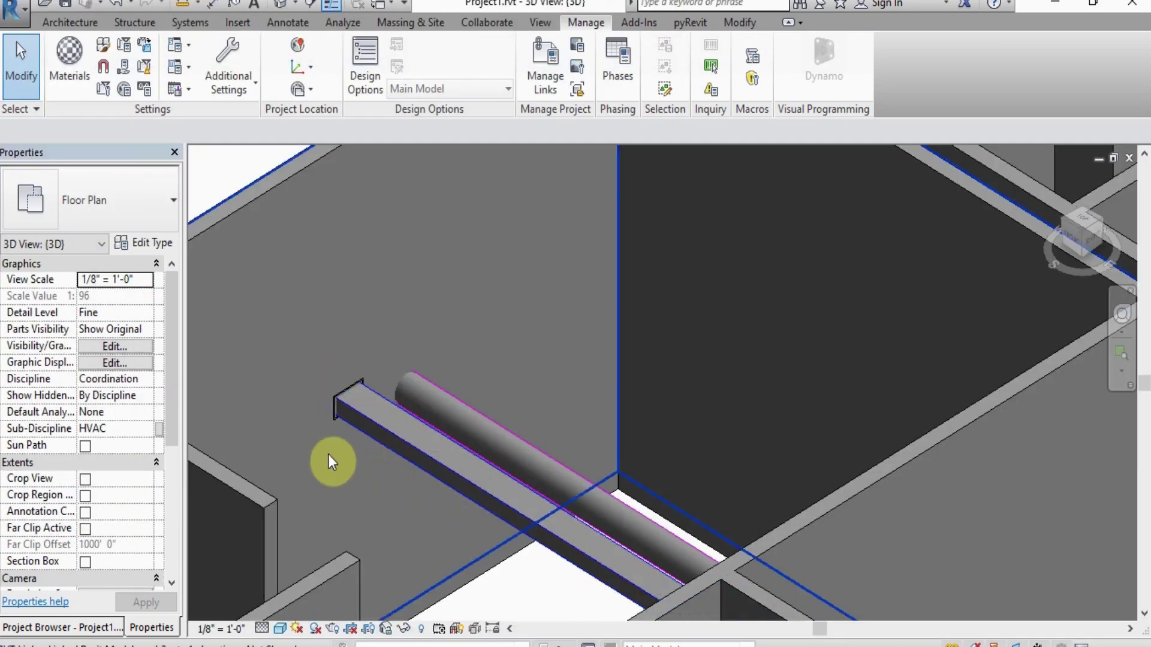
scroll(334, 406, "up", 3)
scroll(333, 406, "up", 1)
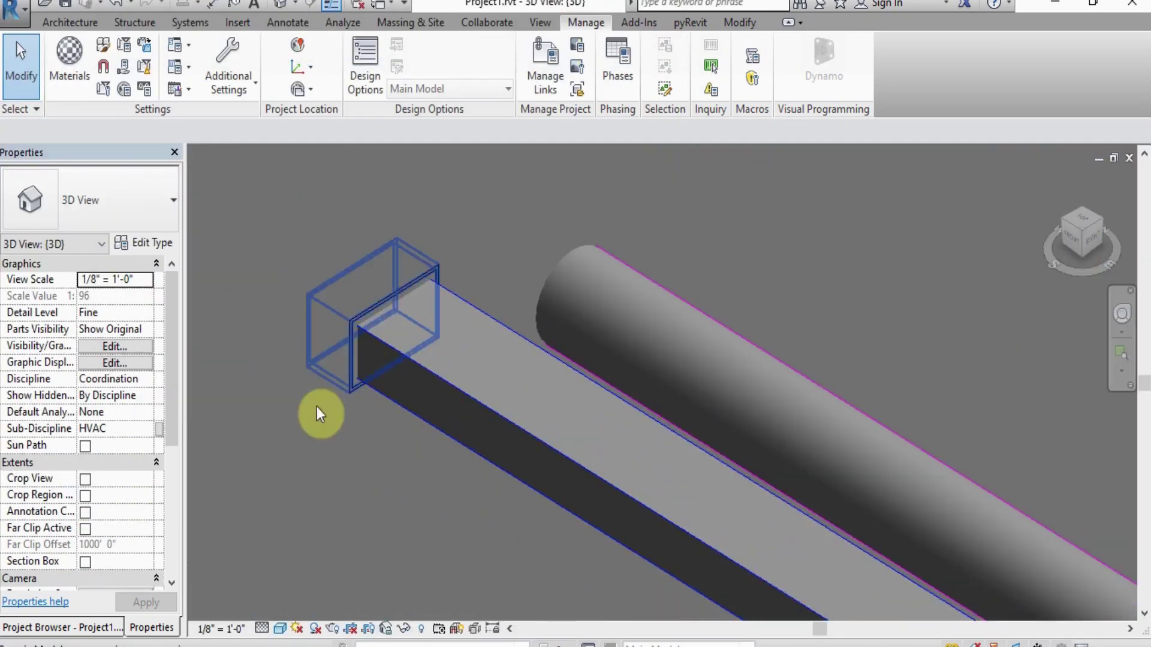
scroll(359, 389, "down", 5)
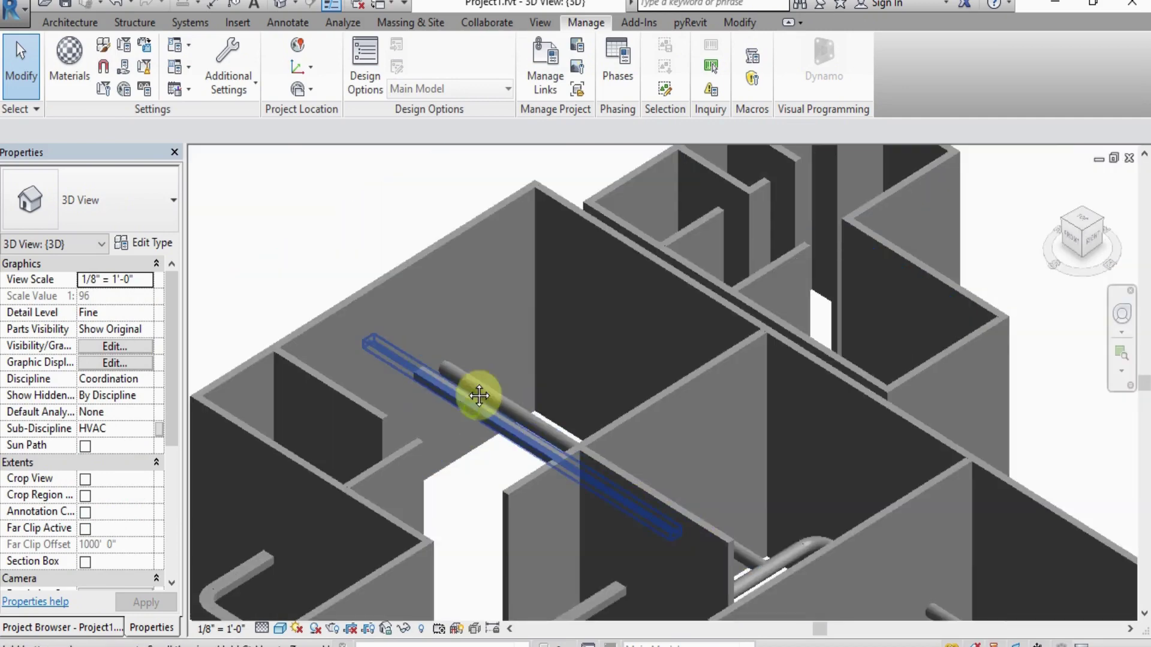
middle_click_drag(479, 395, 557, 416)
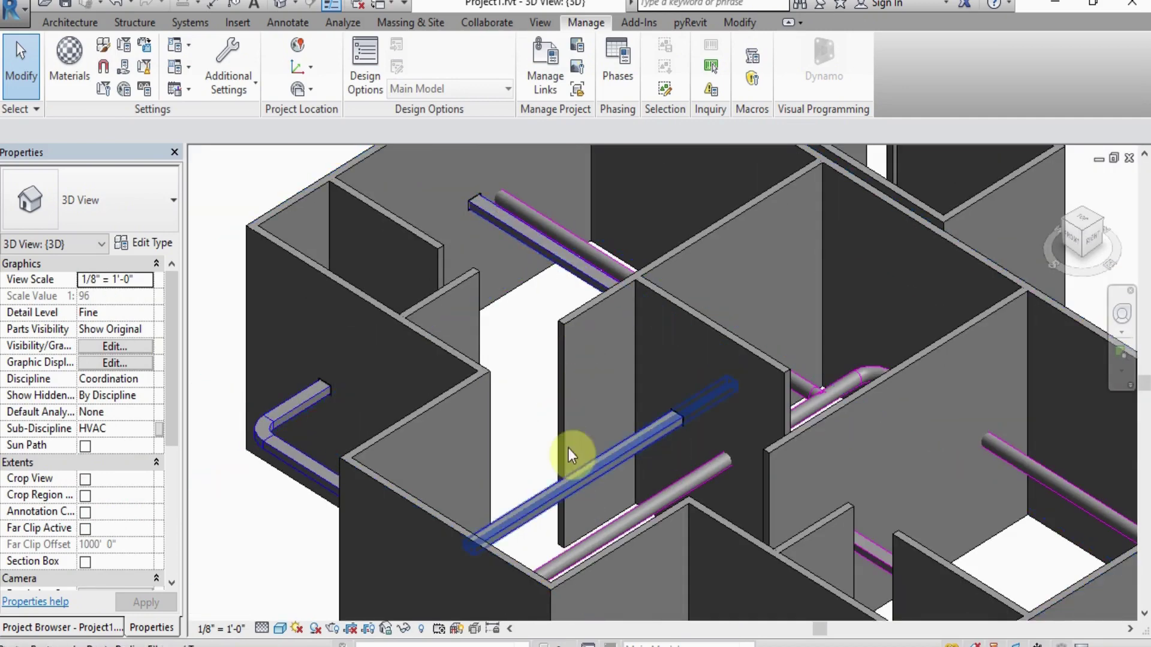
scroll(344, 354, "up", 6)
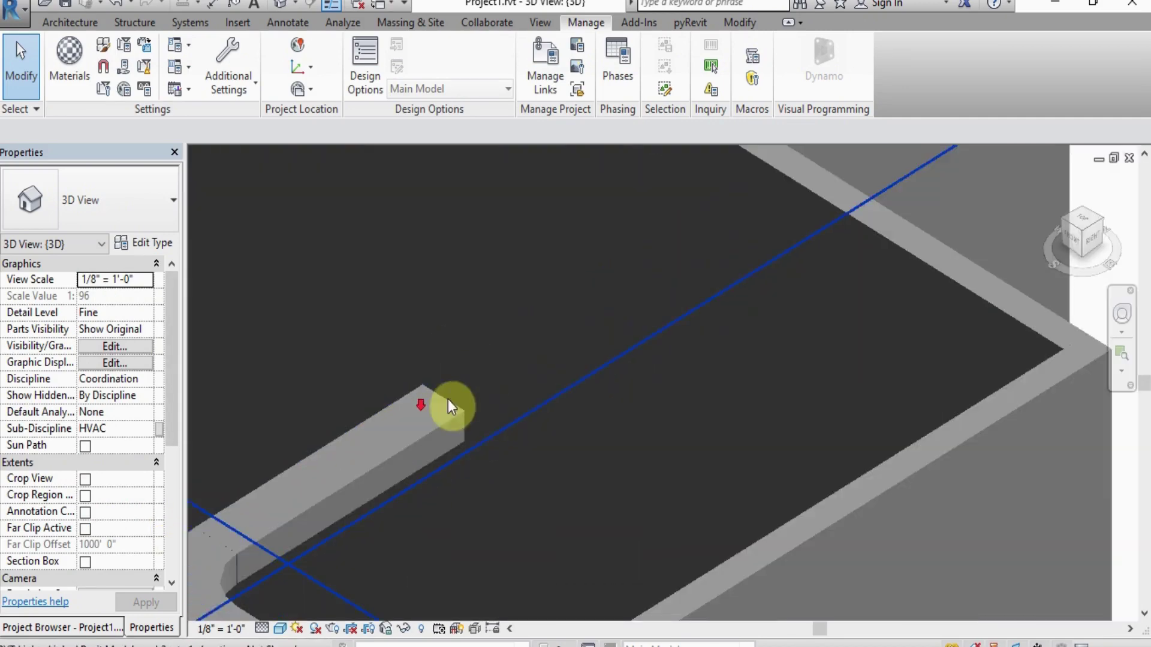
scroll(456, 401, "down", 3)
scroll(442, 462, "up", 3)
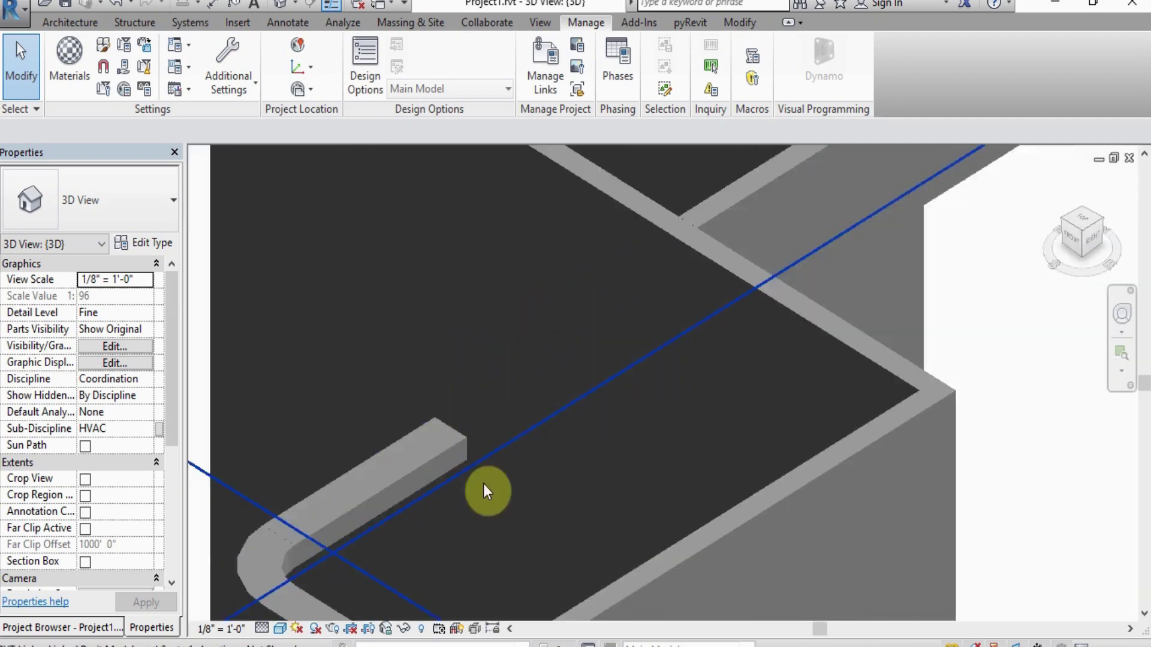
scroll(527, 347, "down", 4)
scroll(466, 329, "up", 3)
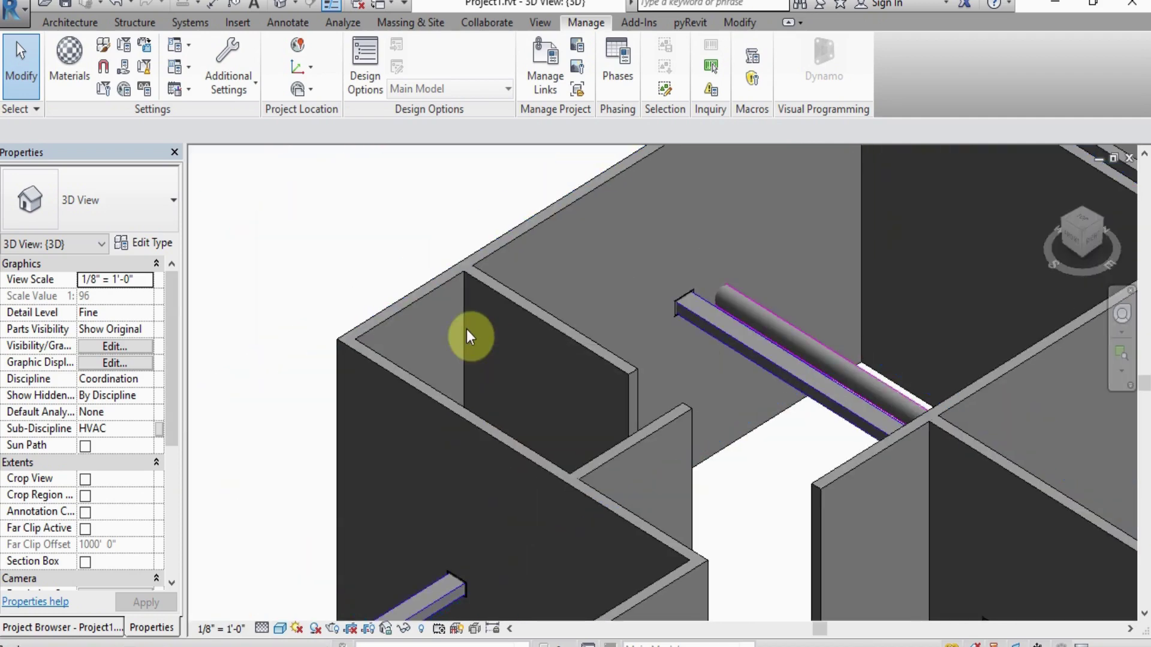
- Hide the linked model arch2.rvt in the 3D view through the Visibility/Graphic Overrides
key("v")
key("g")
left_click(716, 91)
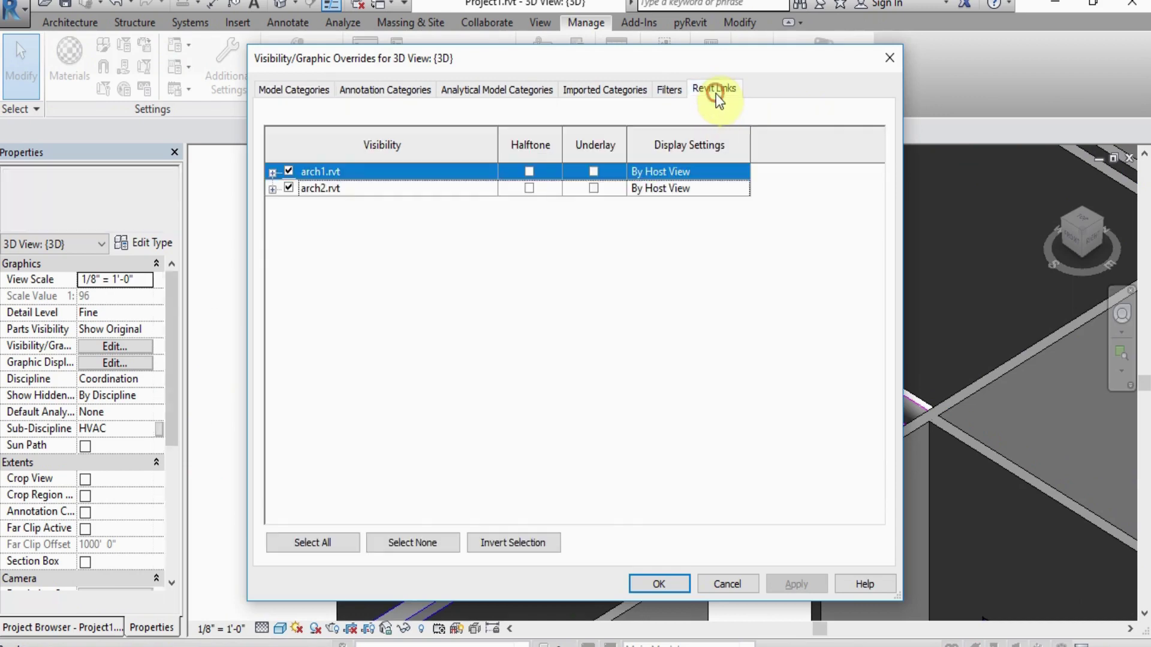
left_click(289, 188)
left_click(666, 583)
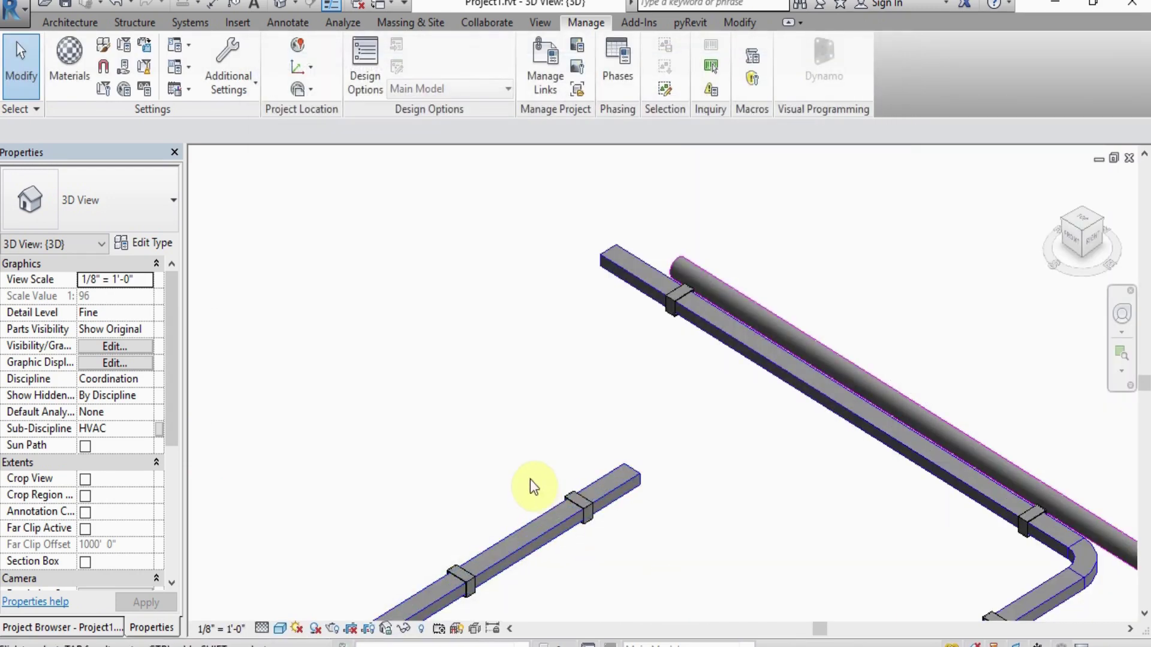
- Select the opening near the open end of the supply duct beside the round duct and examine its dimensions
scroll(738, 300, "up", 4)
scroll(541, 326, "up", 6)
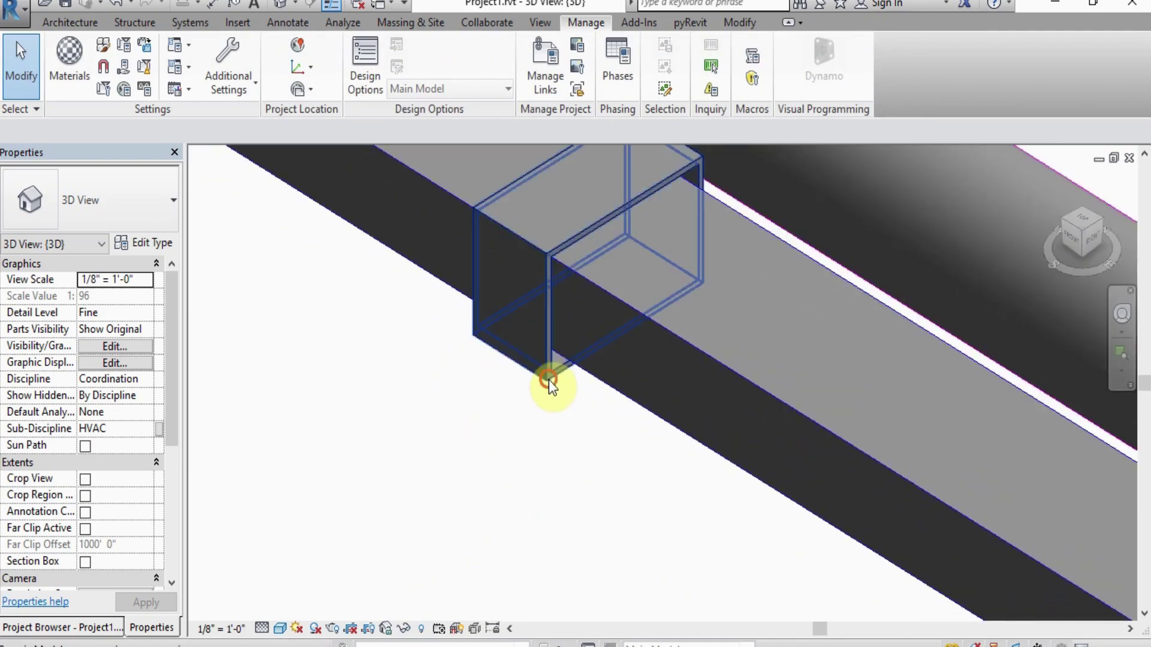
left_click(548, 380)
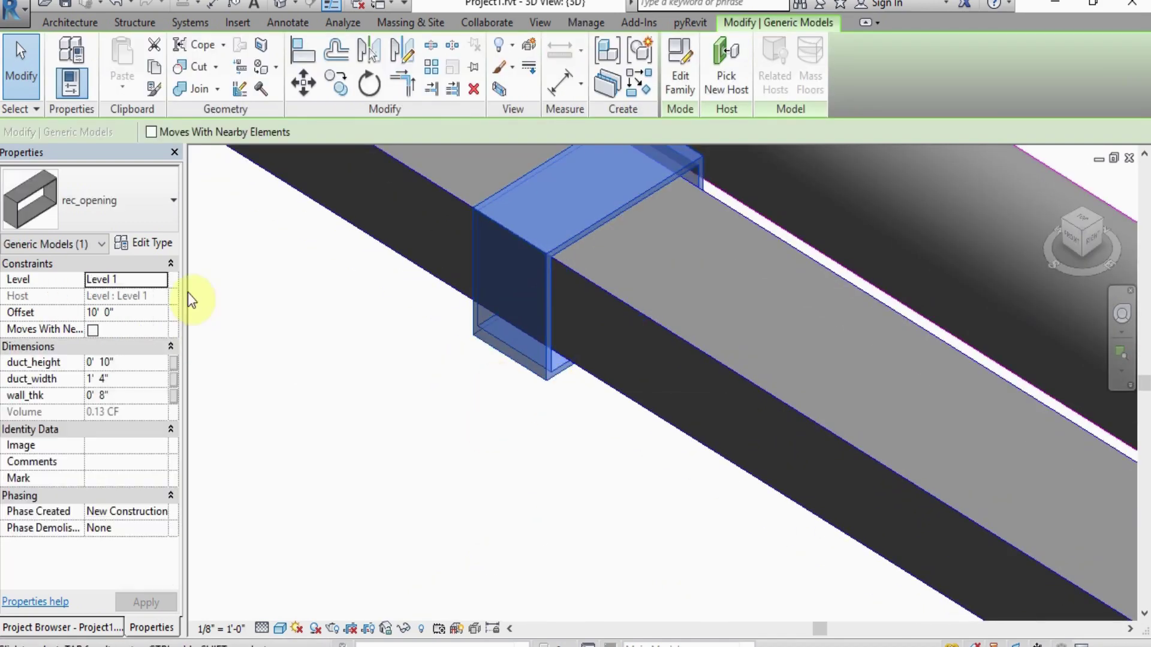
- Look over the openings along the other supply duct runs up to the rounded corner, and clear the selection
scroll(566, 510, "down", 4)
scroll(565, 510, "down", 3)
middle_click_drag(546, 578, 550, 268)
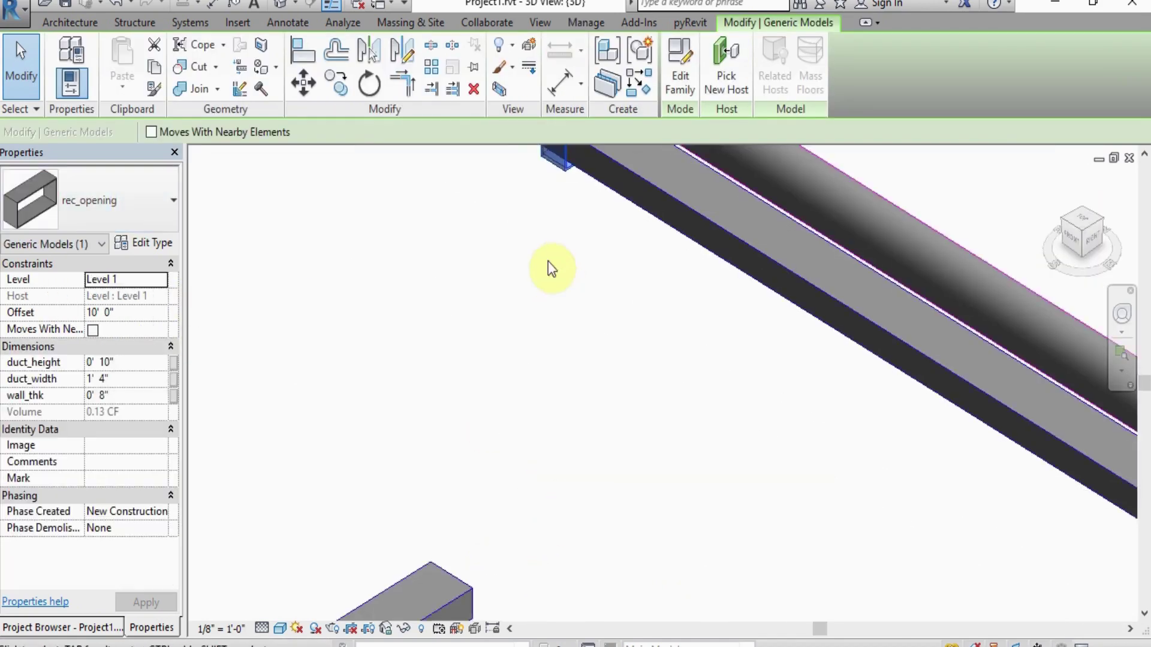
scroll(520, 369, "down", 3)
middle_click_drag(450, 599, 508, 422)
middle_click_drag(382, 462, 396, 371)
middle_click_drag(404, 424, 372, 311)
scroll(555, 390, "up", 1)
middle_click_drag(555, 390, 560, 446)
scroll(402, 590, "up", 4)
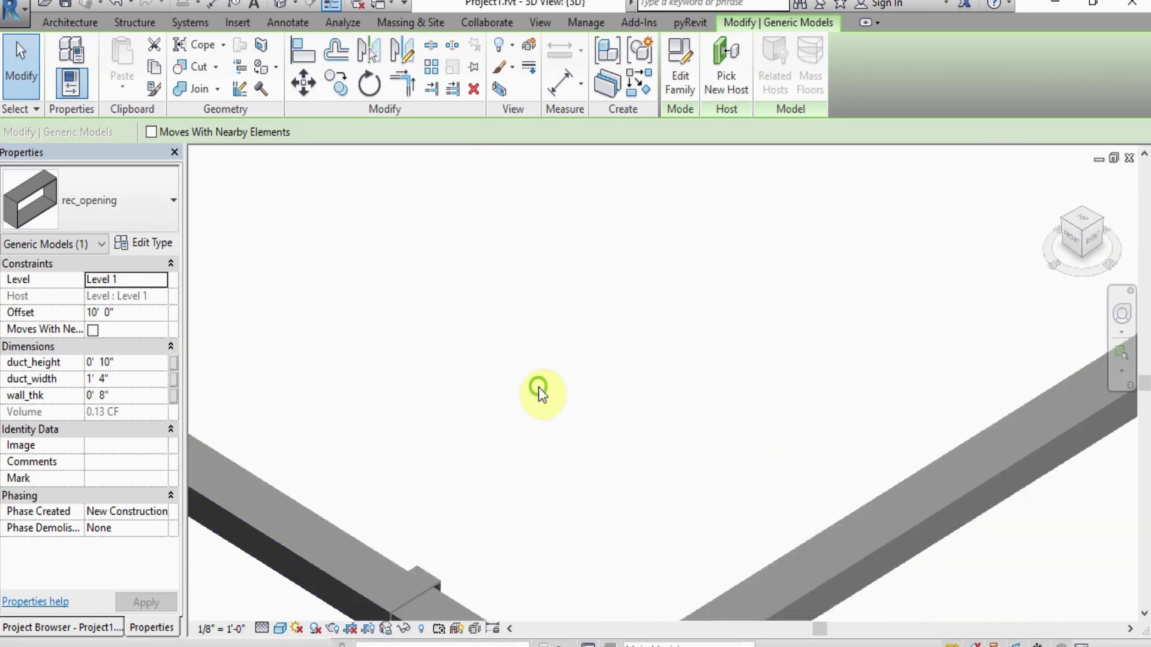
middle_click_drag(540, 390, 611, 219)
left_click(629, 336)
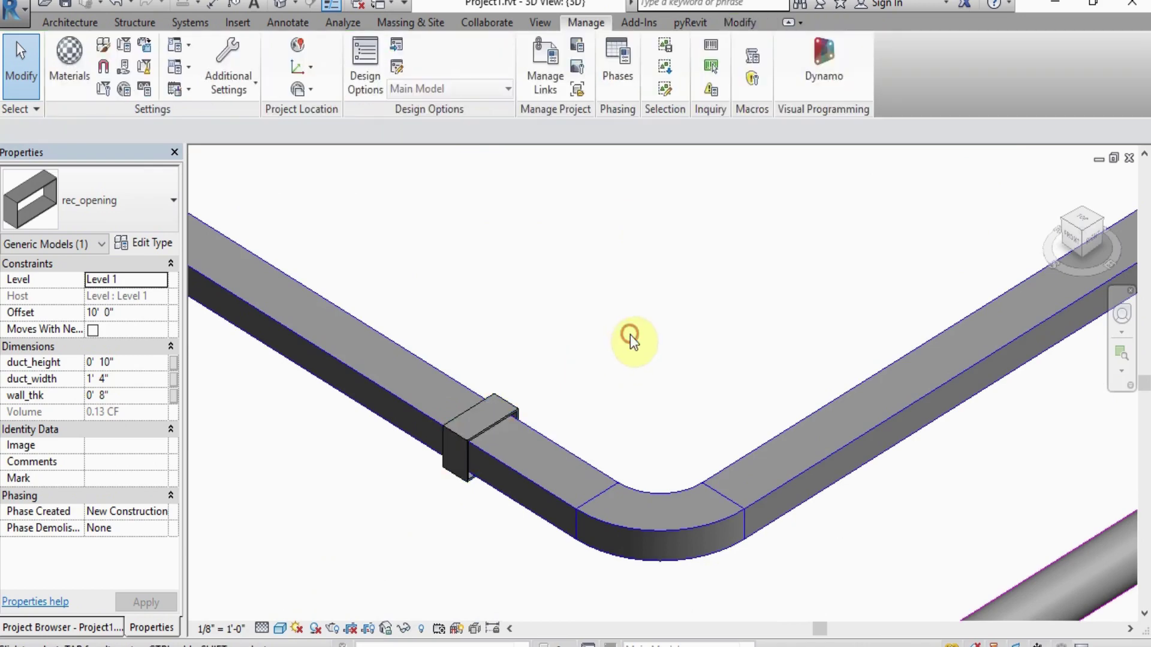
- Check the properties of the opening on the supply duct run parallel to the long round duct, and clear the selection
scroll(678, 311, "down", 2)
middle_click_drag(678, 311, 390, 552)
scroll(840, 381, "up", 4)
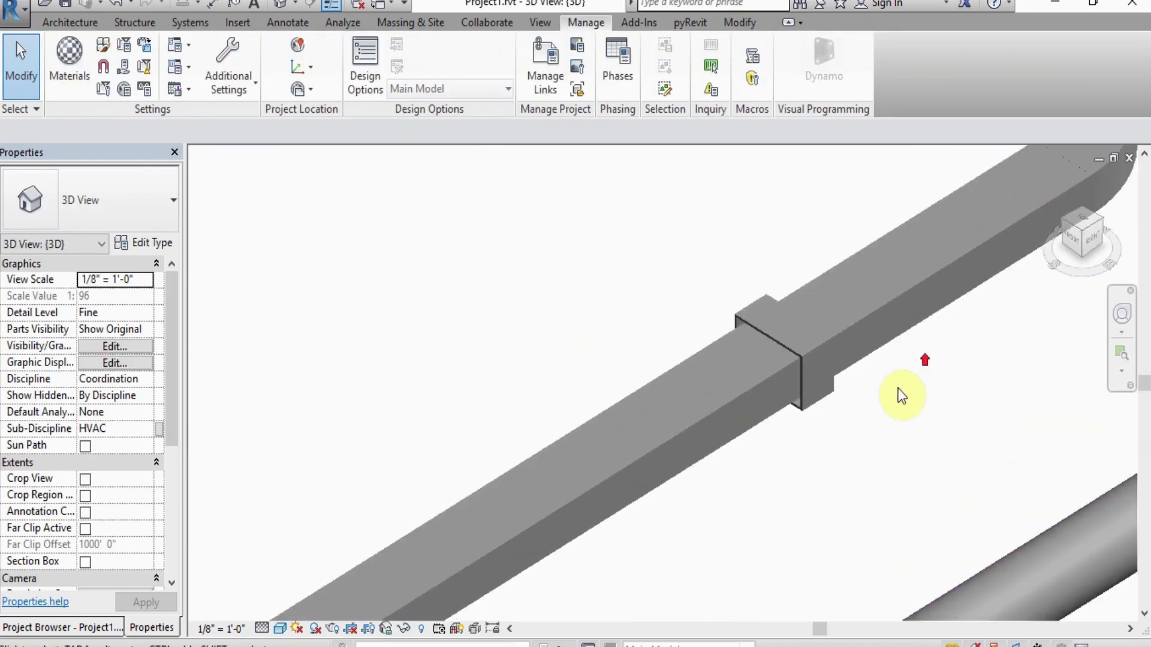
left_click(801, 357)
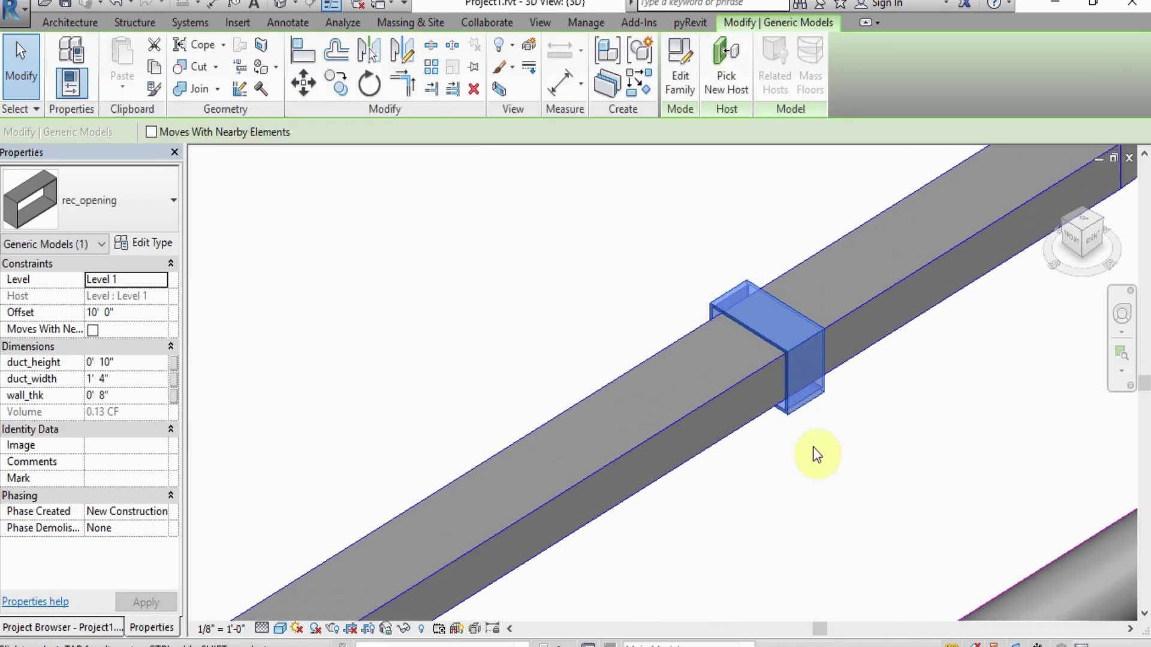
scroll(809, 449, "down", 3)
scroll(610, 338, "down", 2)
middle_click_drag(768, 380, 646, 236)
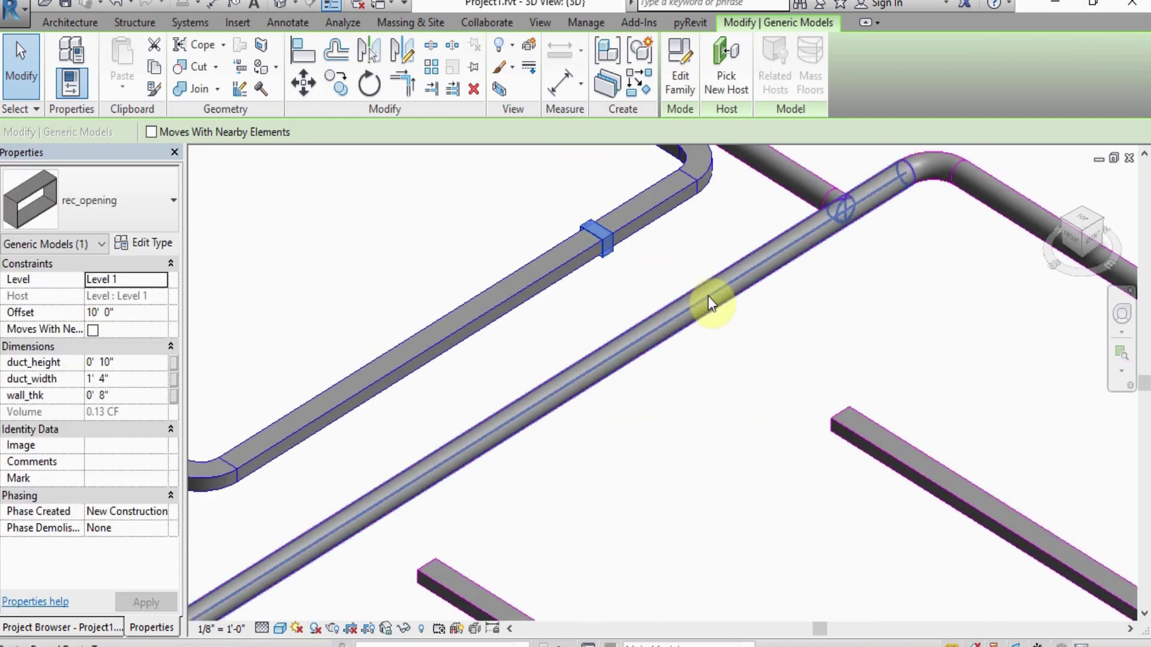
scroll(751, 386, "down", 2)
left_click(753, 388)
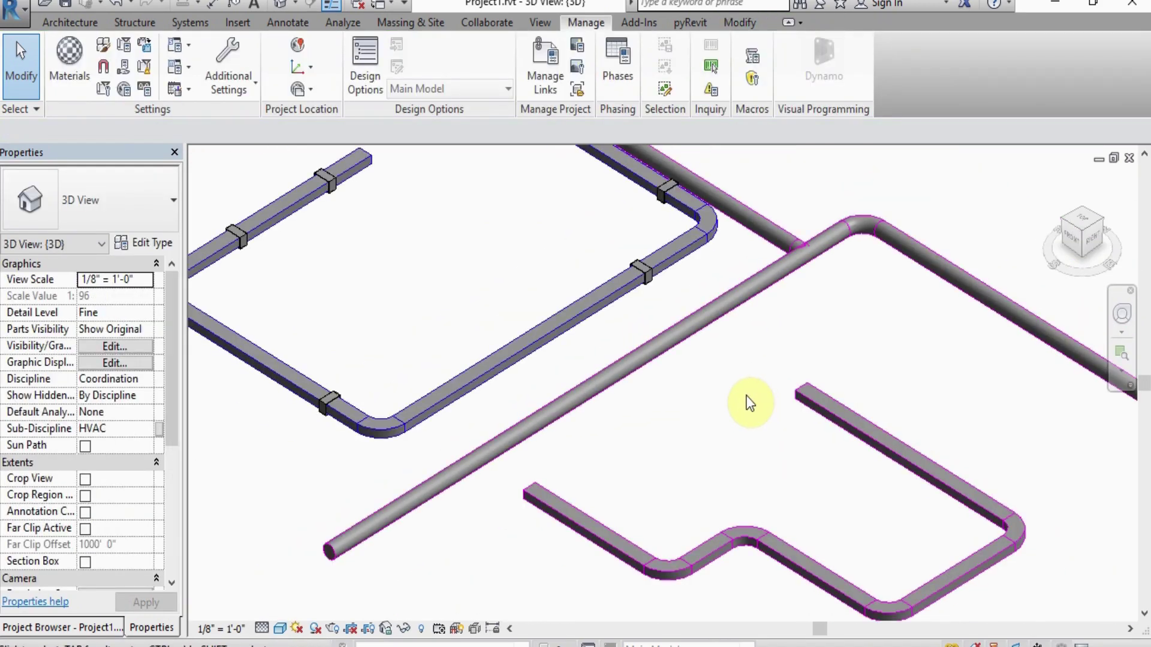
- Show the linked model arch2.rvt in the 3D view through the Visibility/Graphic Overrides
key("v")
key("g")
left_click(669, 88)
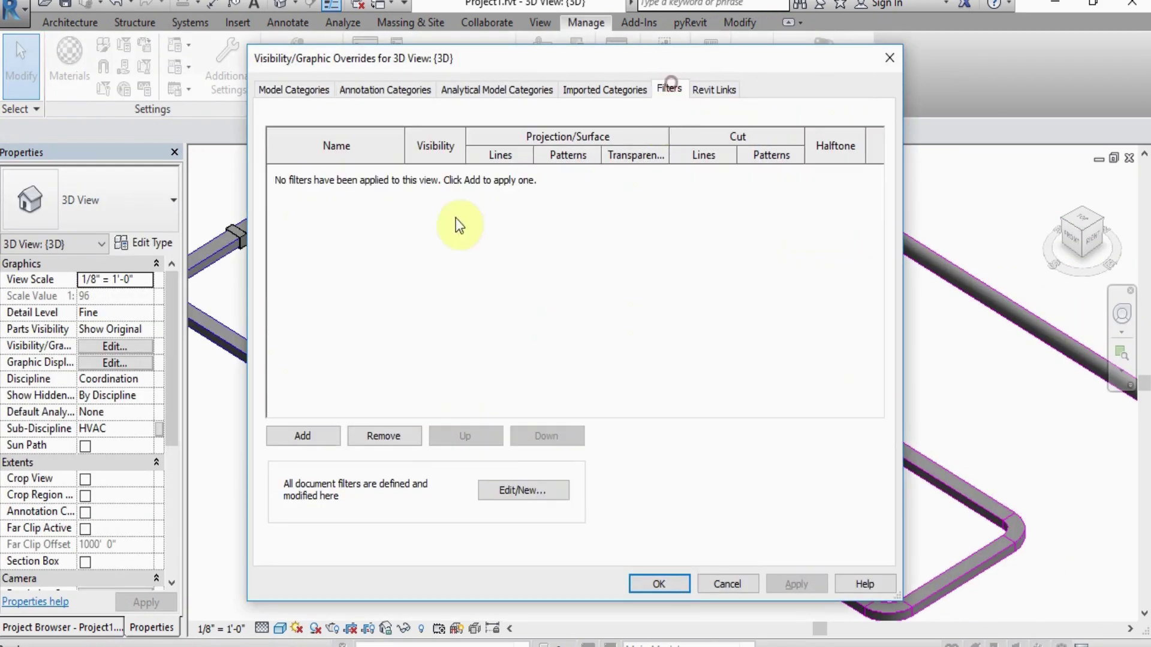
left_click(714, 89)
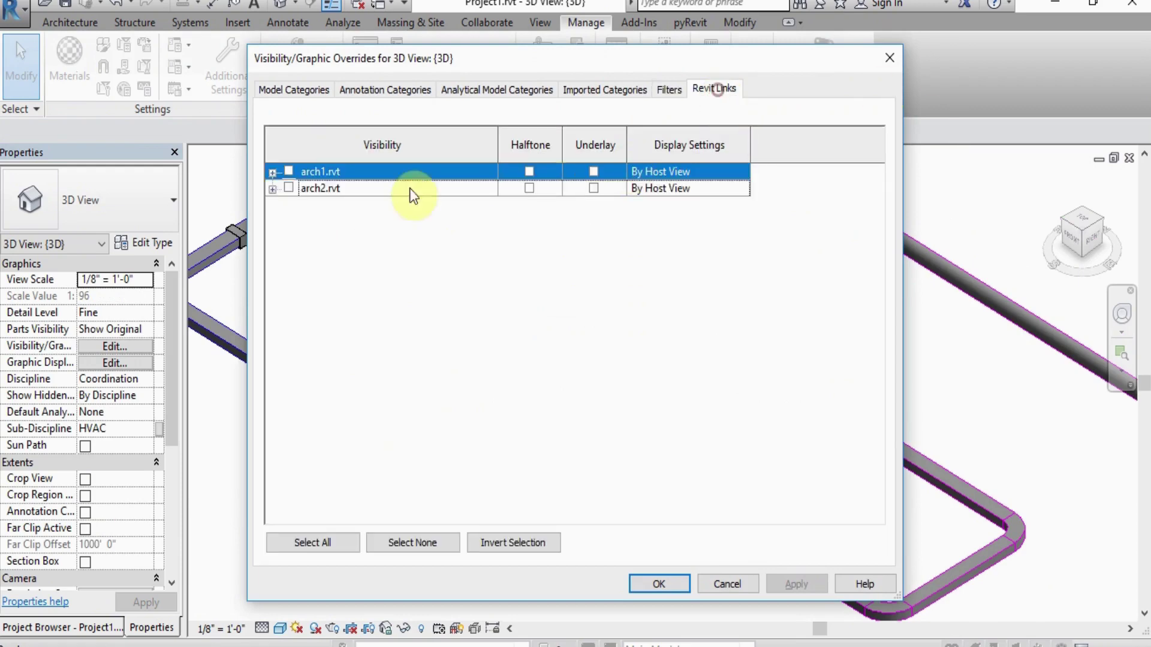
left_click(290, 188)
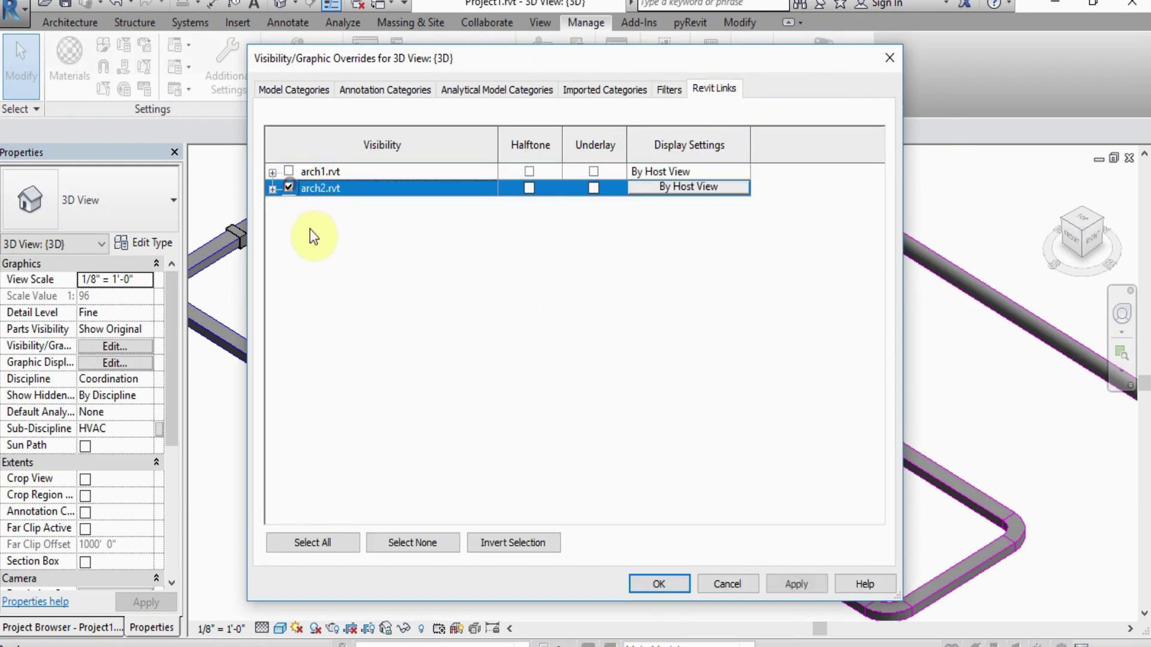
left_click(659, 583)
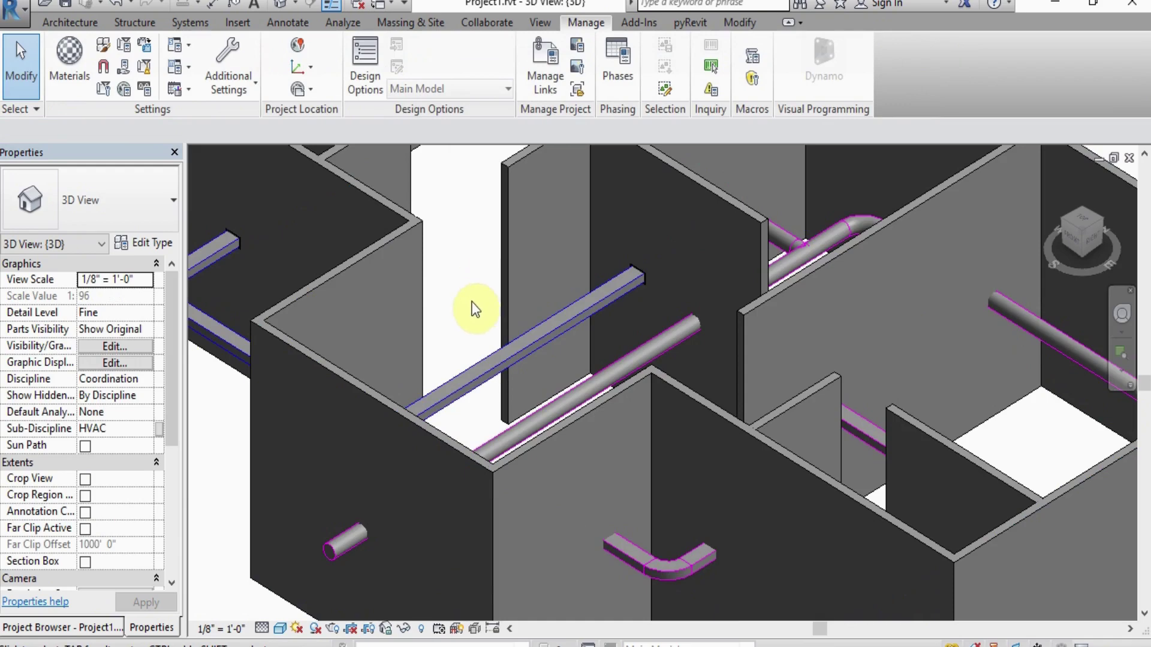
- Tile the 3D view and the 1 - Mech floor plan, and bring the plan's duct crossings into view
scroll(475, 364, "up", 4)
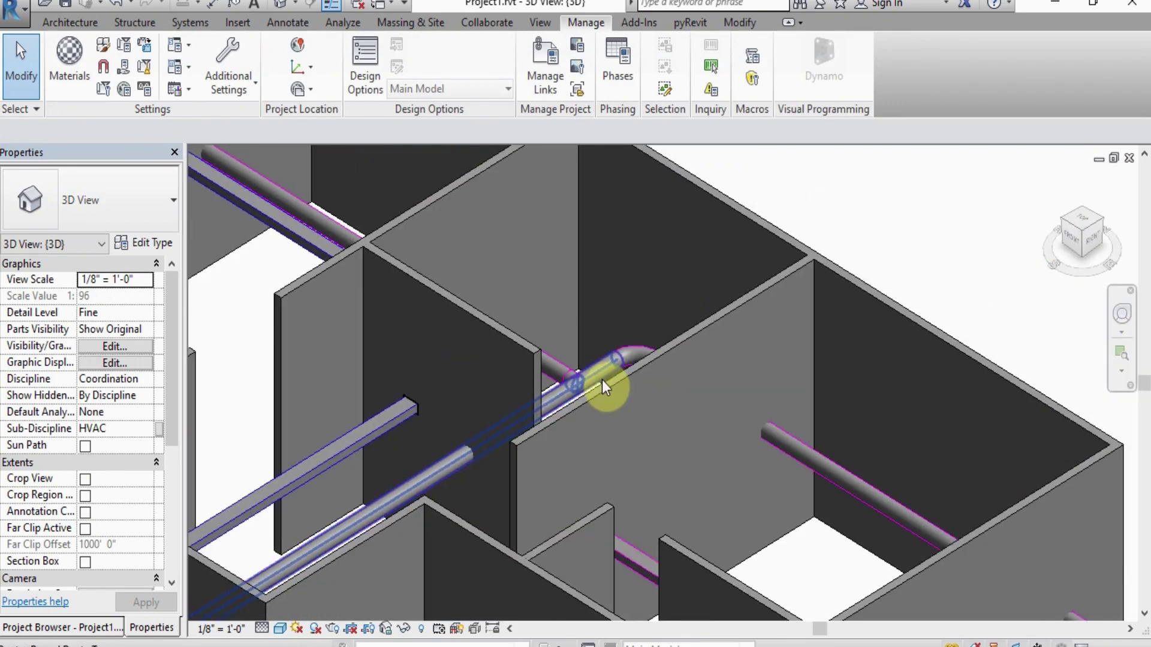
key("w")
key("t")
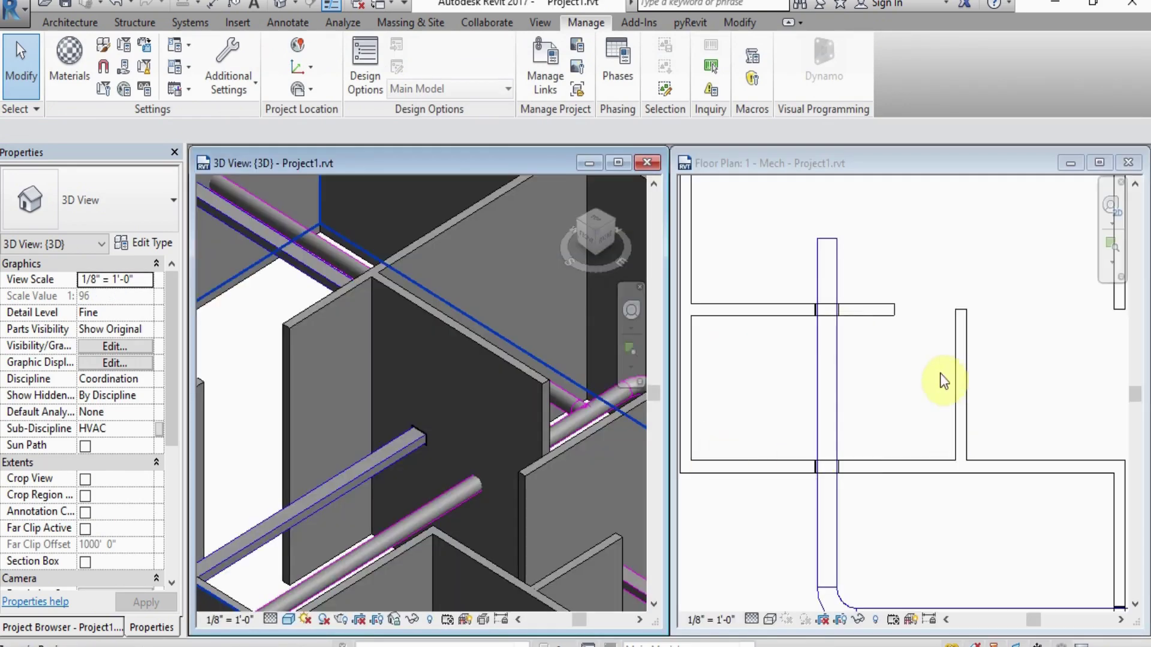
left_click(944, 381)
scroll(892, 527, "up", 4)
middle_click_drag(919, 411, 838, 408)
scroll(822, 423, "down", 3)
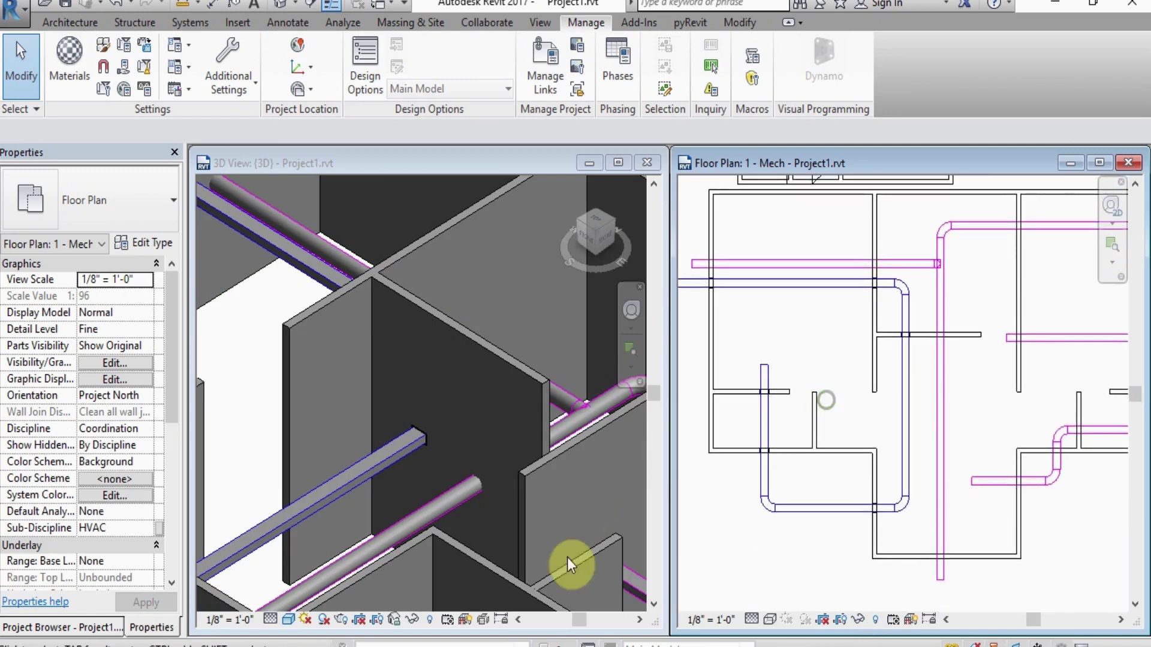
- Switch to Dynamo, set the Boolean input to True and run the builders work script
mouse_move(899, 643)
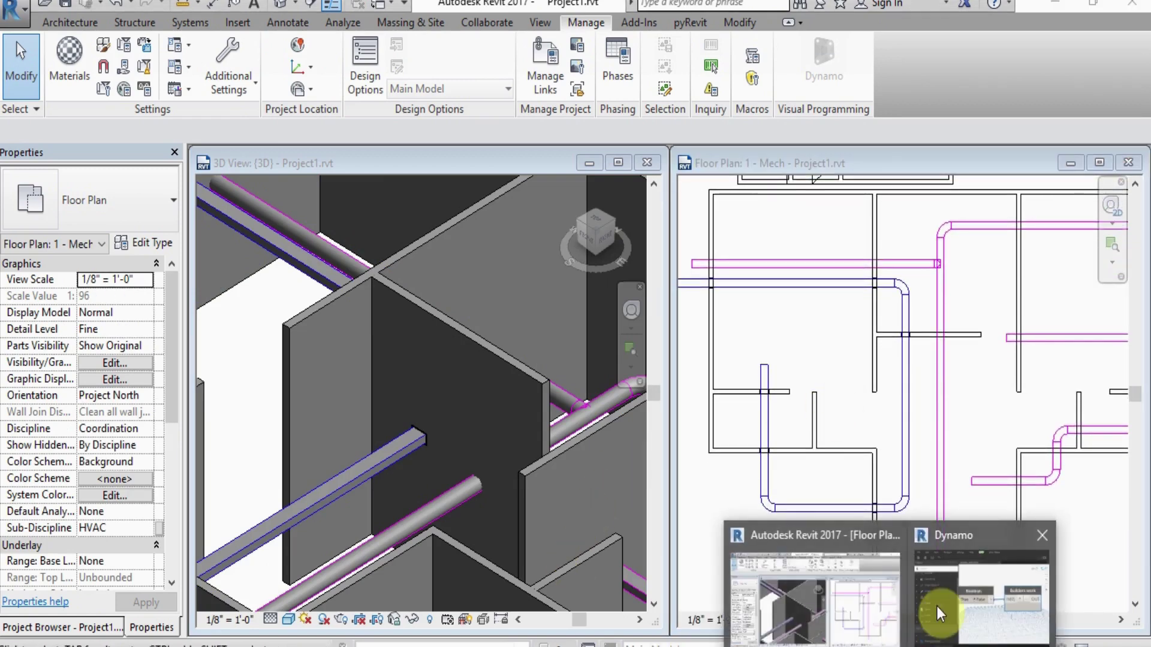
left_click(1028, 613)
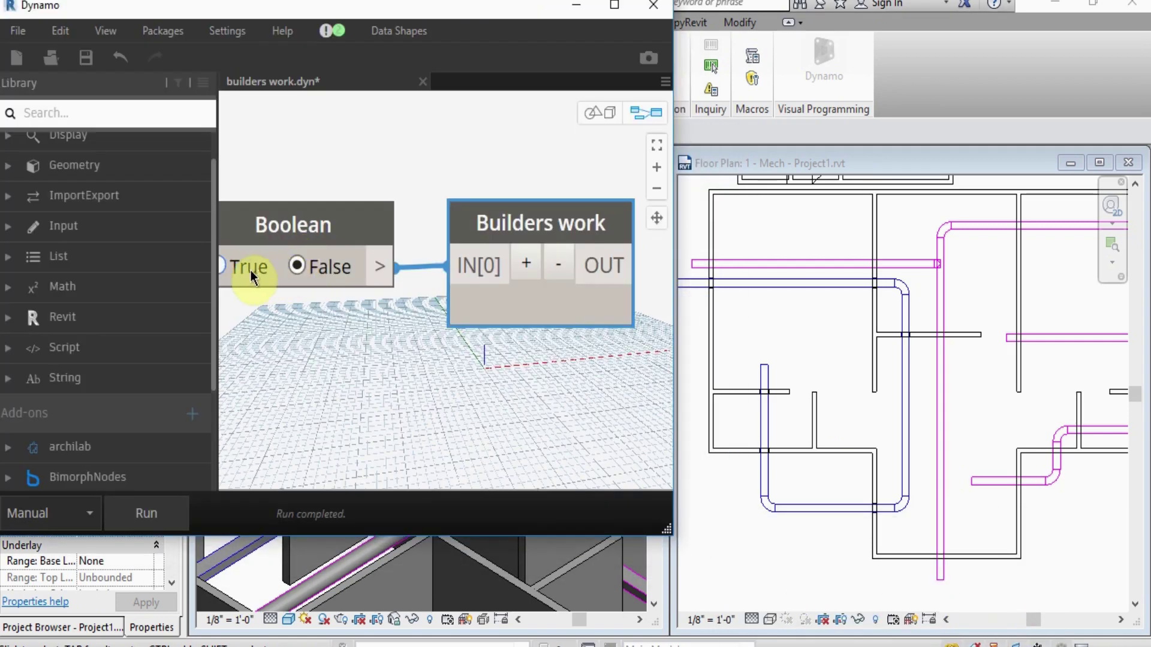
left_click(146, 514)
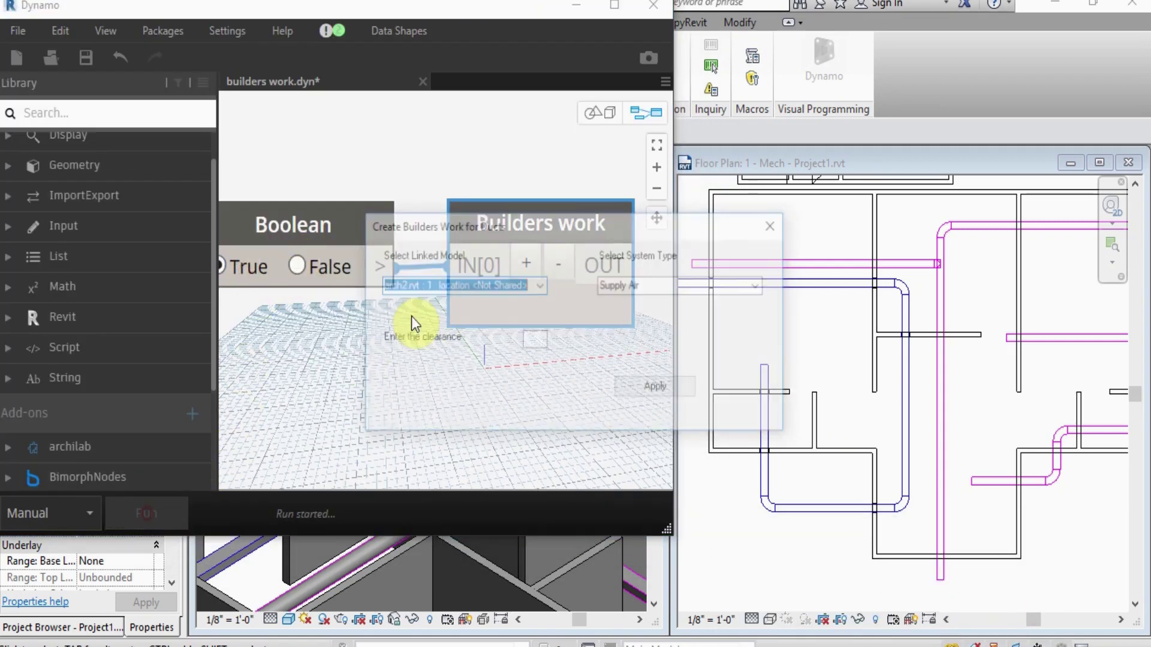
- Create builders work openings for the Return Air system against arch2.rvt with a clearance of 2
left_click(760, 285)
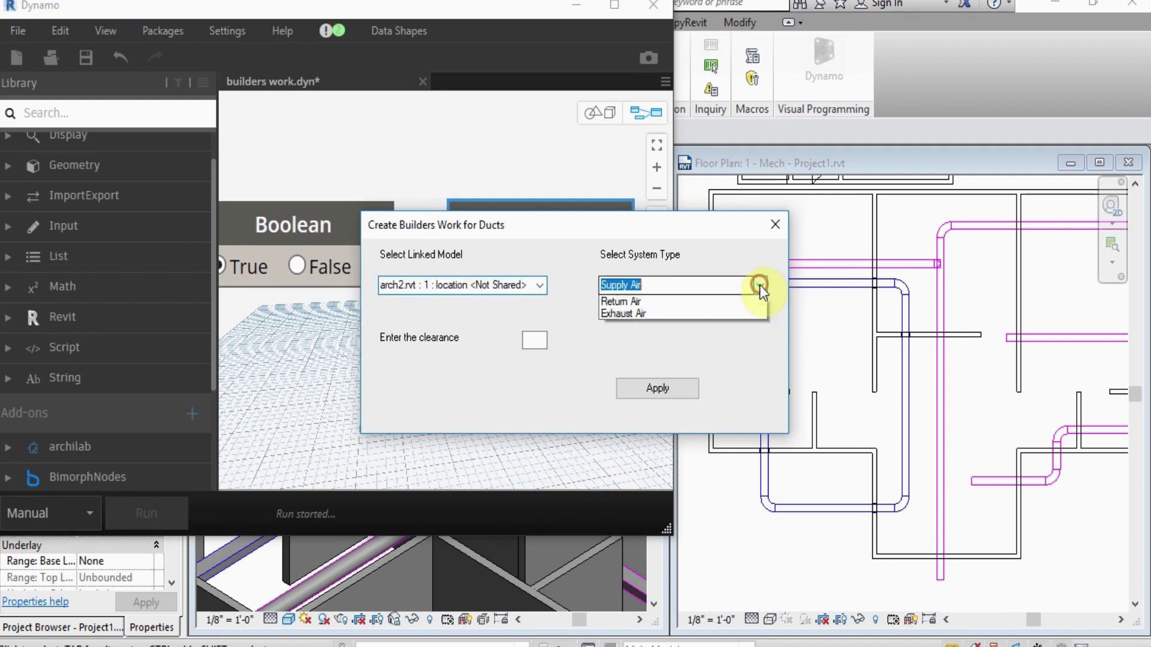
left_click(658, 314)
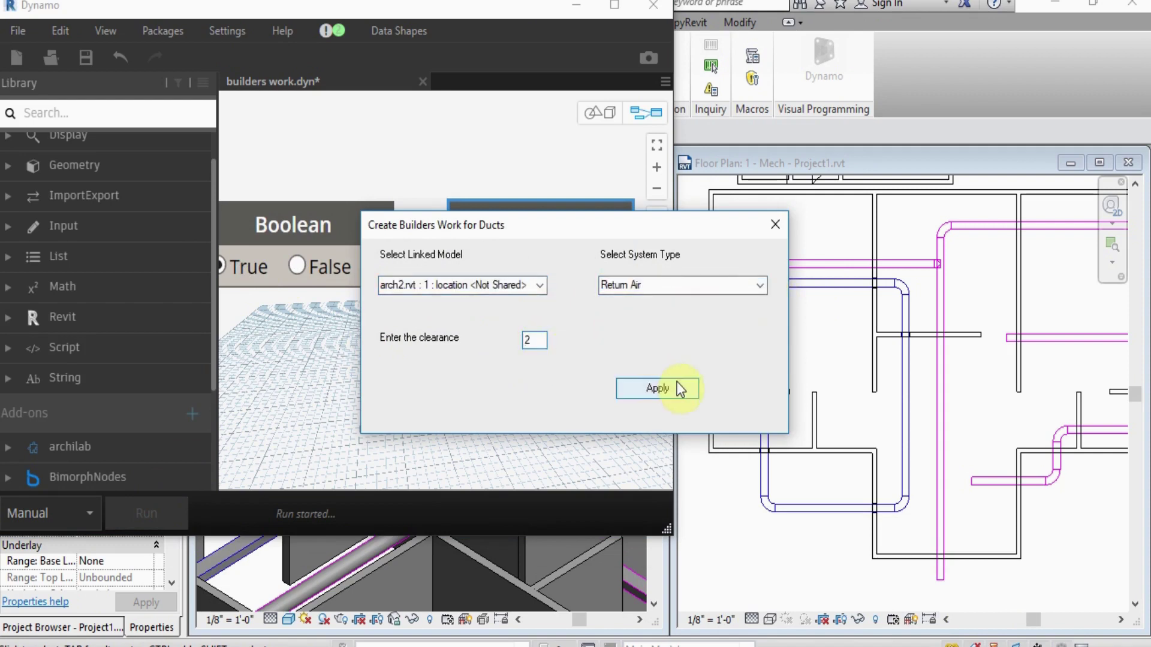
type("2")
left_click(660, 389)
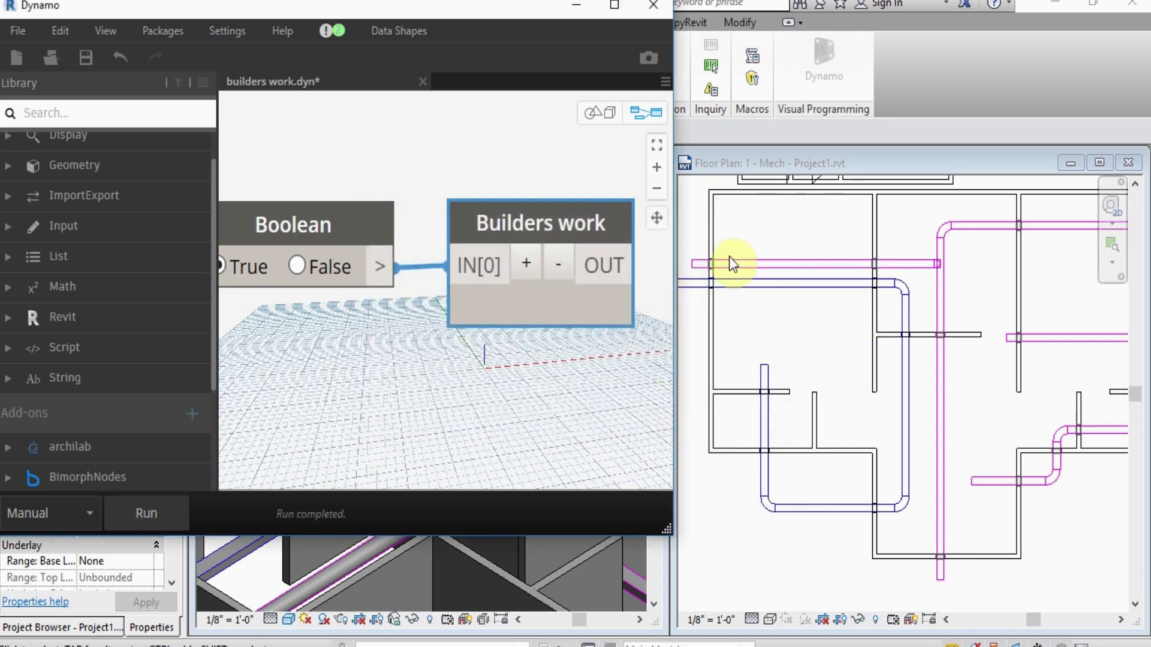
- Return to Revit and examine the plan's wall crossings along the straight return duct parallel to the supply duct
left_click(574, 5)
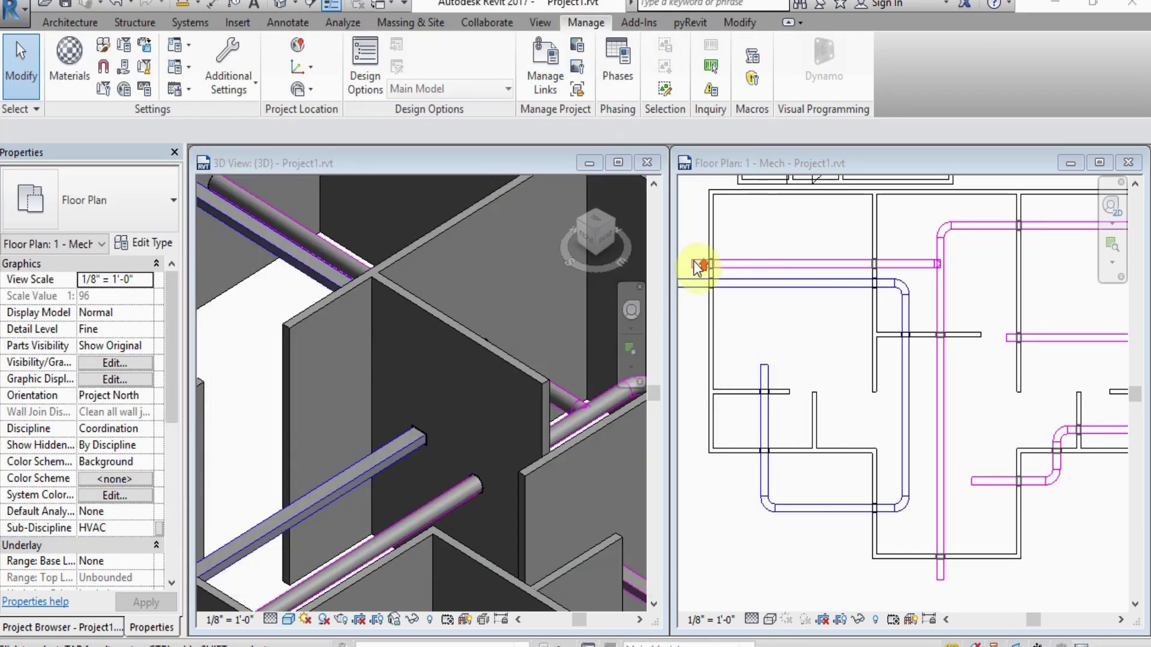
scroll(697, 267, "up", 5)
scroll(736, 360, "down", 3)
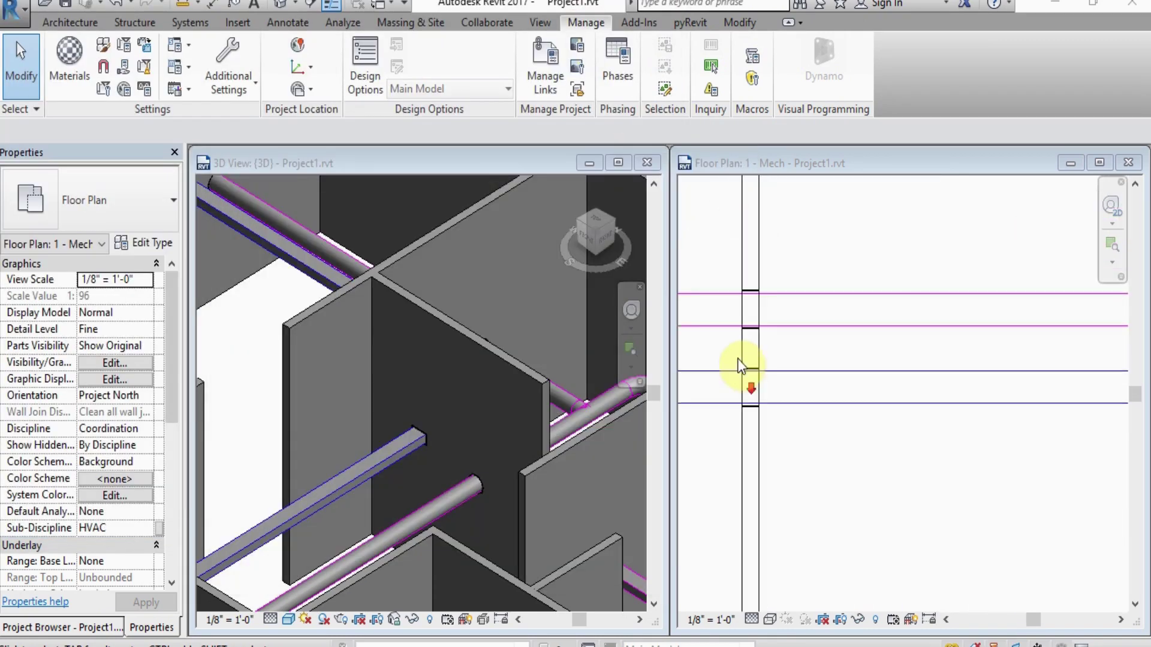
scroll(921, 366, "down", 1)
middle_click_drag(940, 405, 813, 461)
scroll(923, 402, "up", 5)
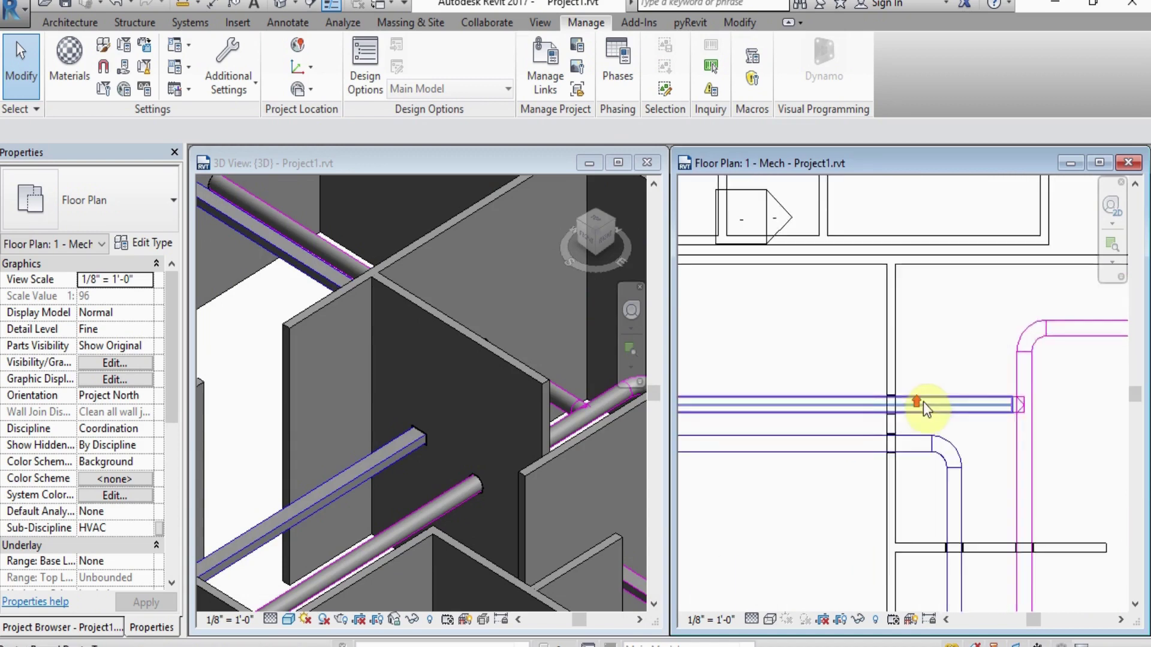
- Look over the remaining return duct wall crossings in the floor plan, including the S-shaped run and the long straight duct
scroll(903, 277, "down", 2)
scroll(884, 295, "down", 4)
middle_click_drag(971, 364, 749, 452)
scroll(860, 363, "up", 2)
scroll(904, 332, "down", 4)
middle_click_drag(923, 471, 895, 320)
scroll(1027, 357, "up", 3)
middle_click_drag(827, 585, 893, 343)
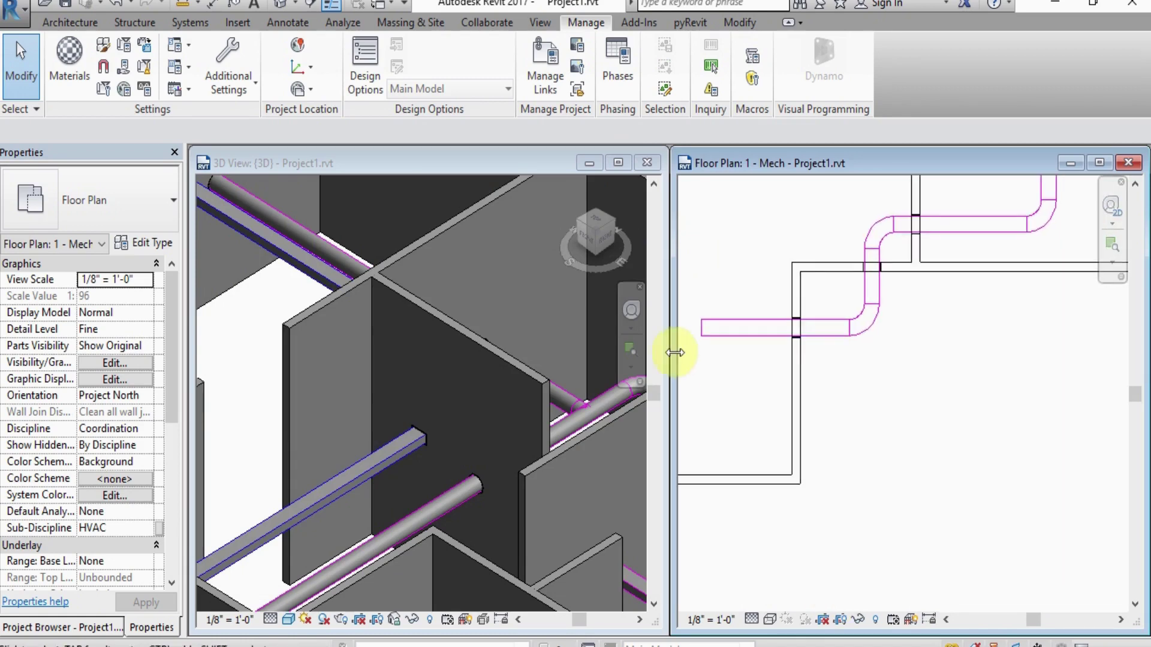
middle_click_drag(974, 427, 906, 419)
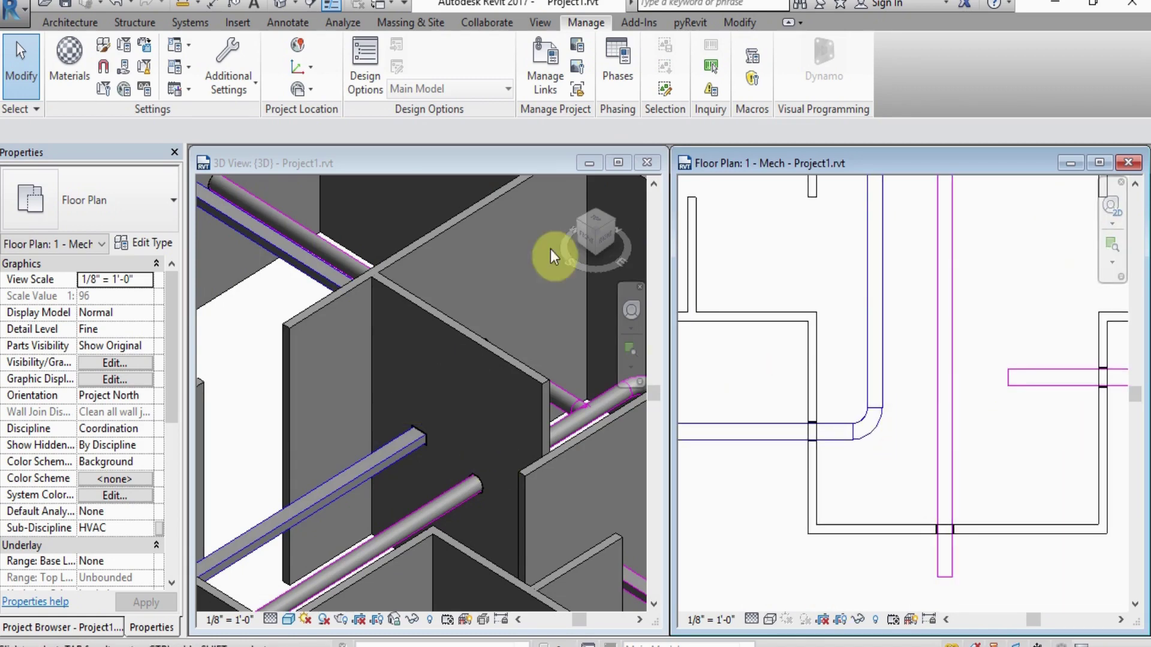
- Maximize the 3D view and examine the openings where the parallel supply and return ducts pass through the wall
left_click(618, 163)
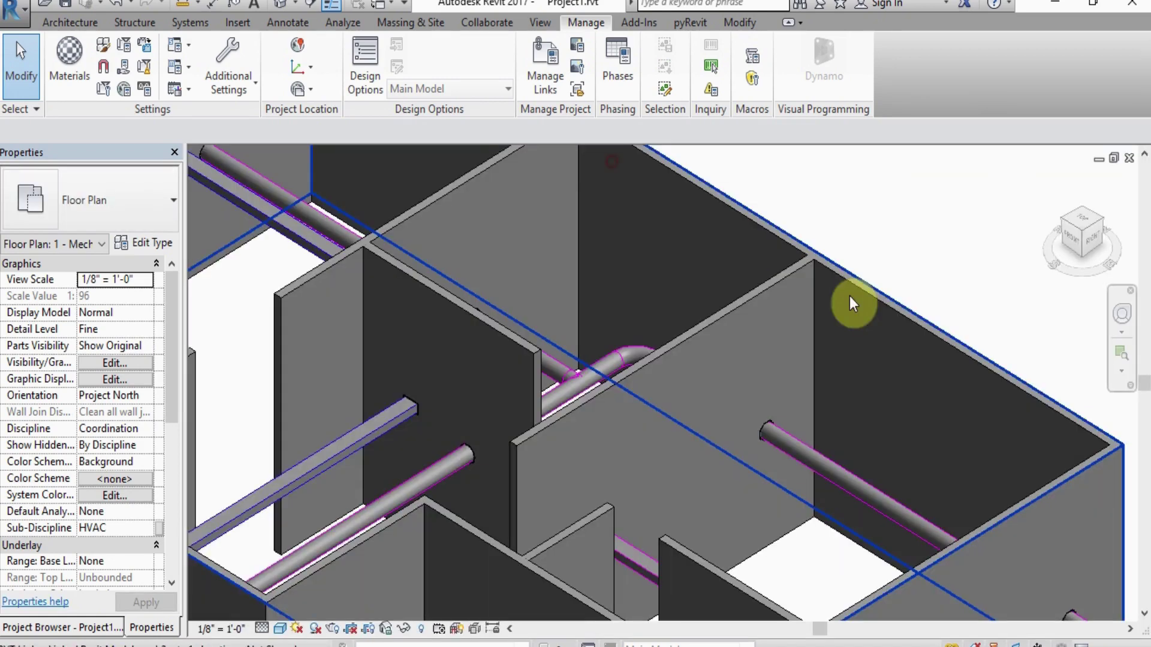
scroll(569, 434, "up", 3)
middle_click_drag(569, 434, 946, 413)
middle_click_drag(603, 299, 606, 503)
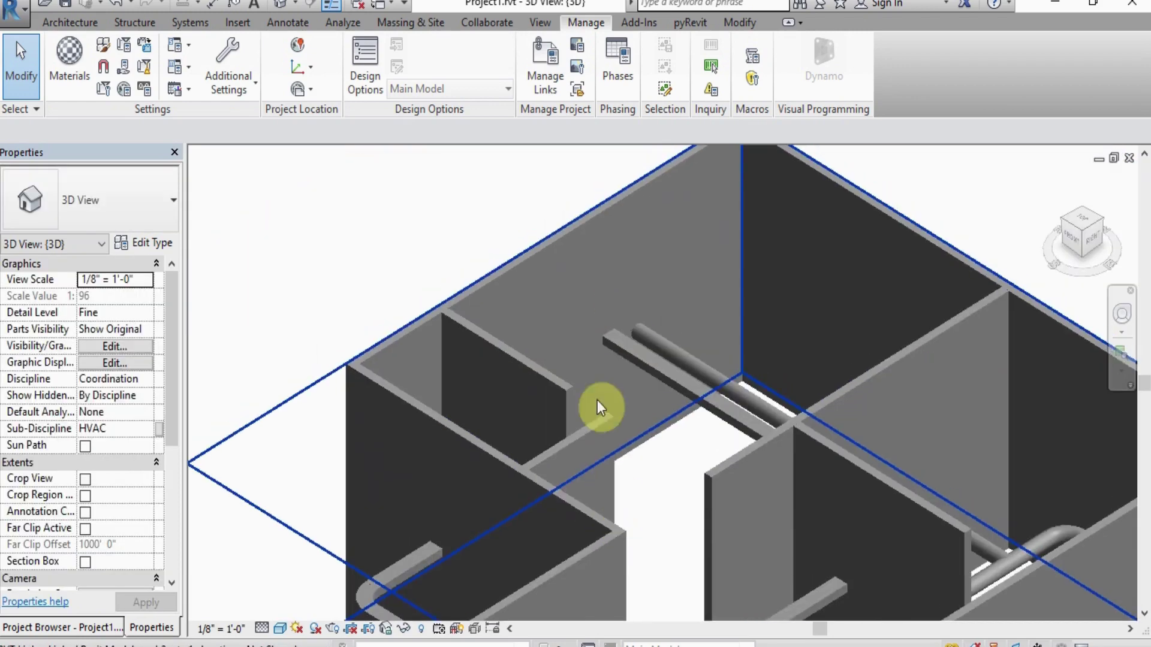
scroll(550, 291, "up", 3)
scroll(816, 332, "up", 2)
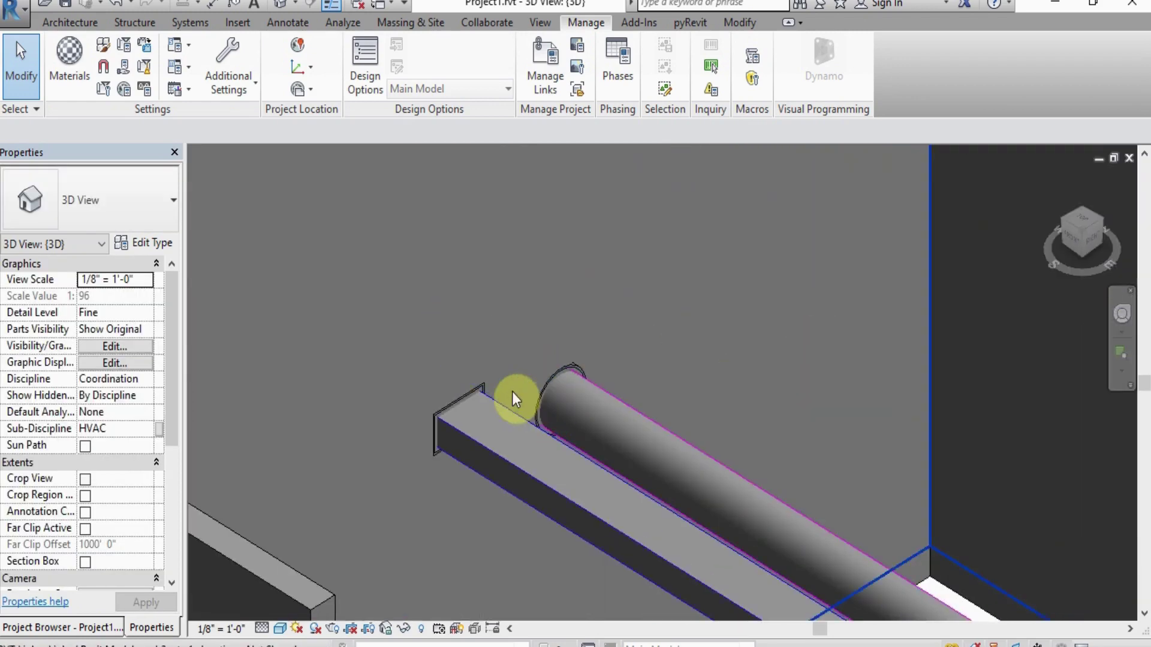
scroll(610, 366, "down", 1)
scroll(610, 366, "down", 4)
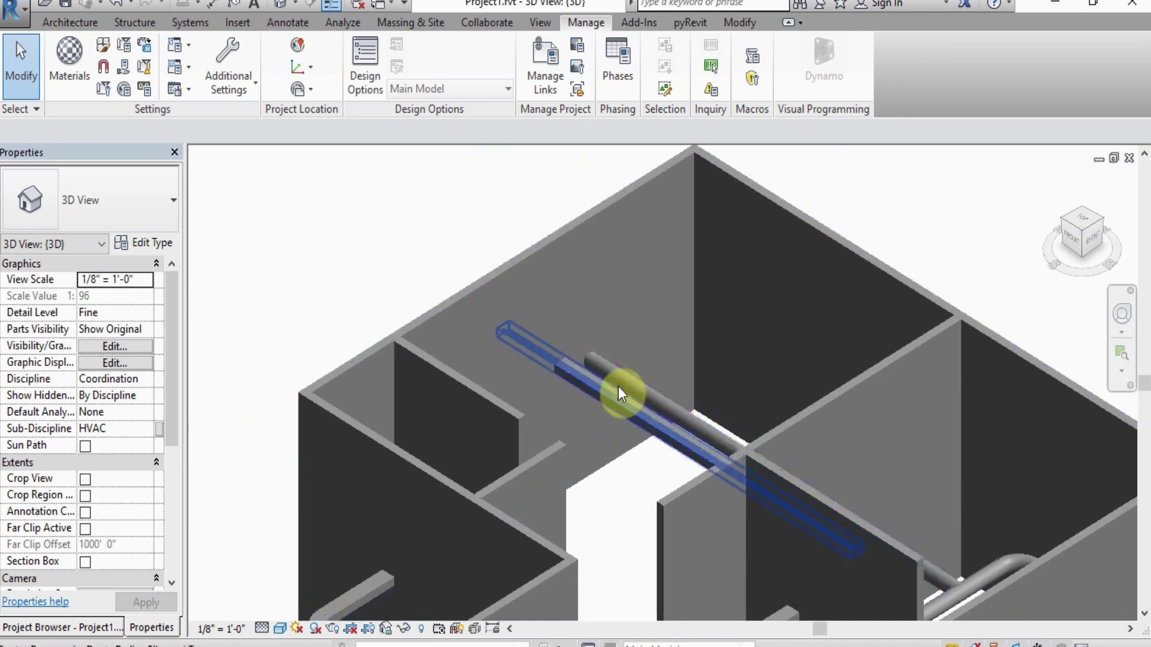
scroll(617, 387, "up", 1)
- Hide arch2.rvt in the 3D view again so that only the ducts and openings are displayed
key("v")
key("v")
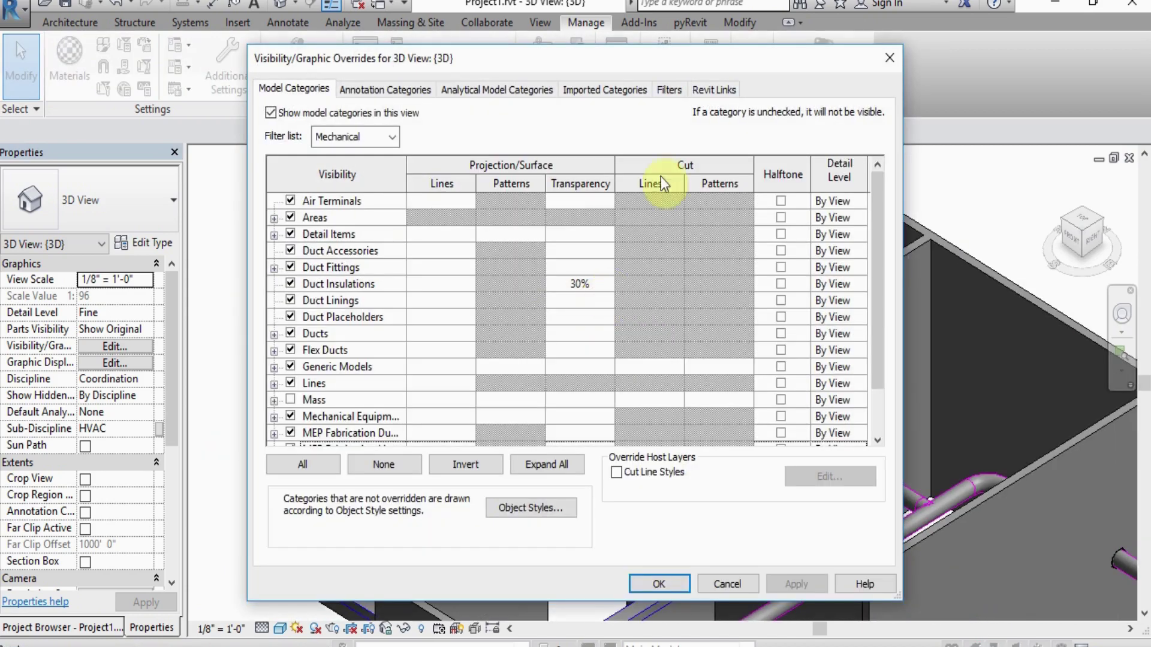
left_click(717, 90)
left_click(288, 189)
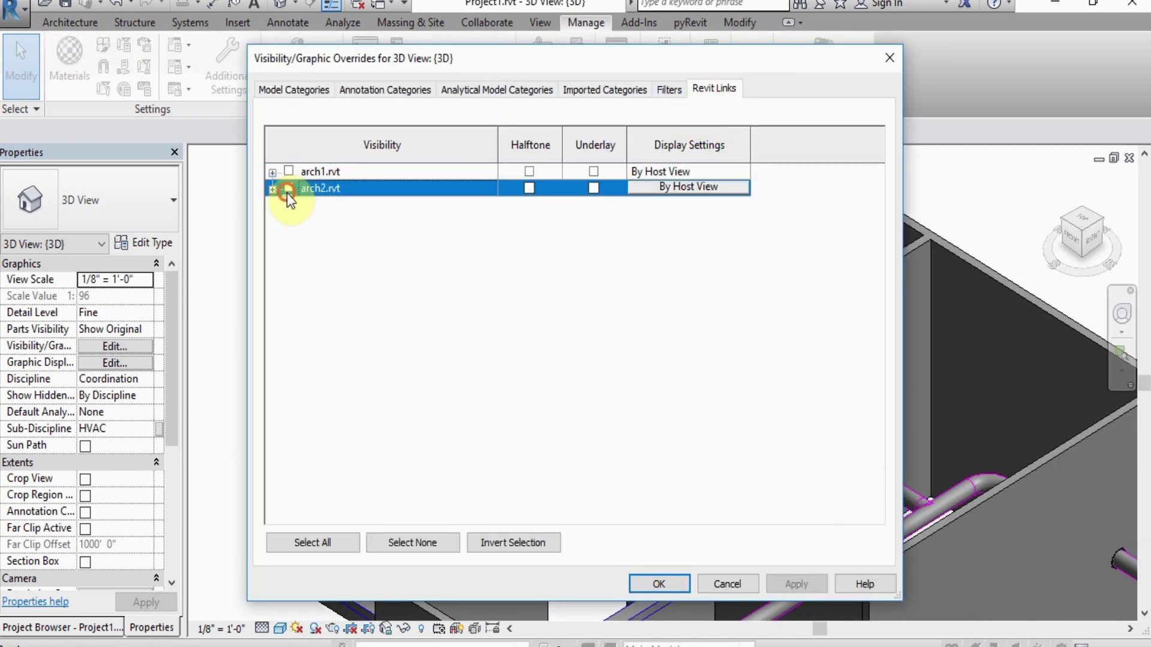
left_click(659, 580)
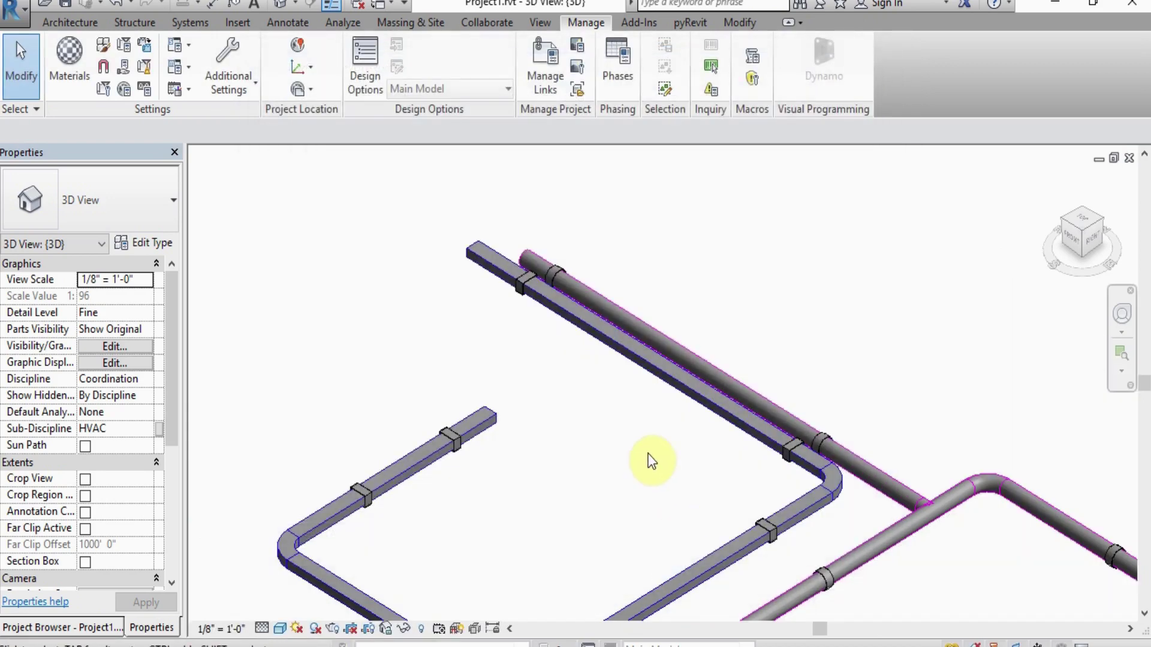
- Inspect the round opening on the return duct beside the rectangular supply duct's opening
scroll(522, 301, "up", 3)
scroll(555, 360, "up", 2)
scroll(576, 342, "up", 3)
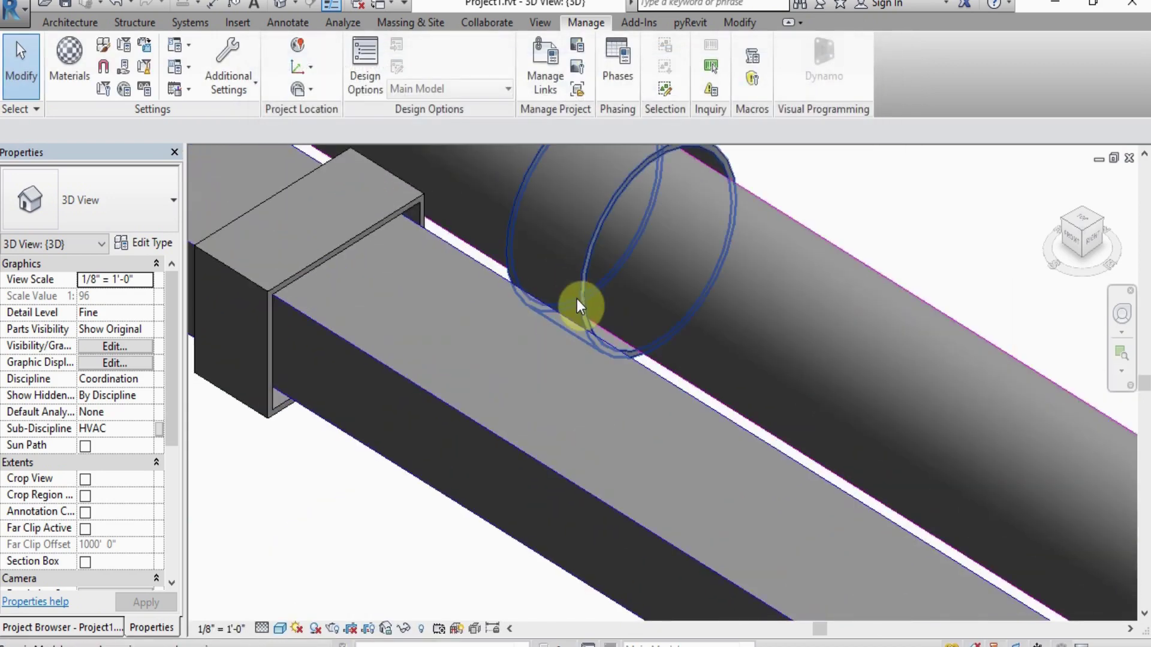
scroll(447, 359, "down", 2)
scroll(371, 339, "down", 2)
scroll(920, 485, "down", 3)
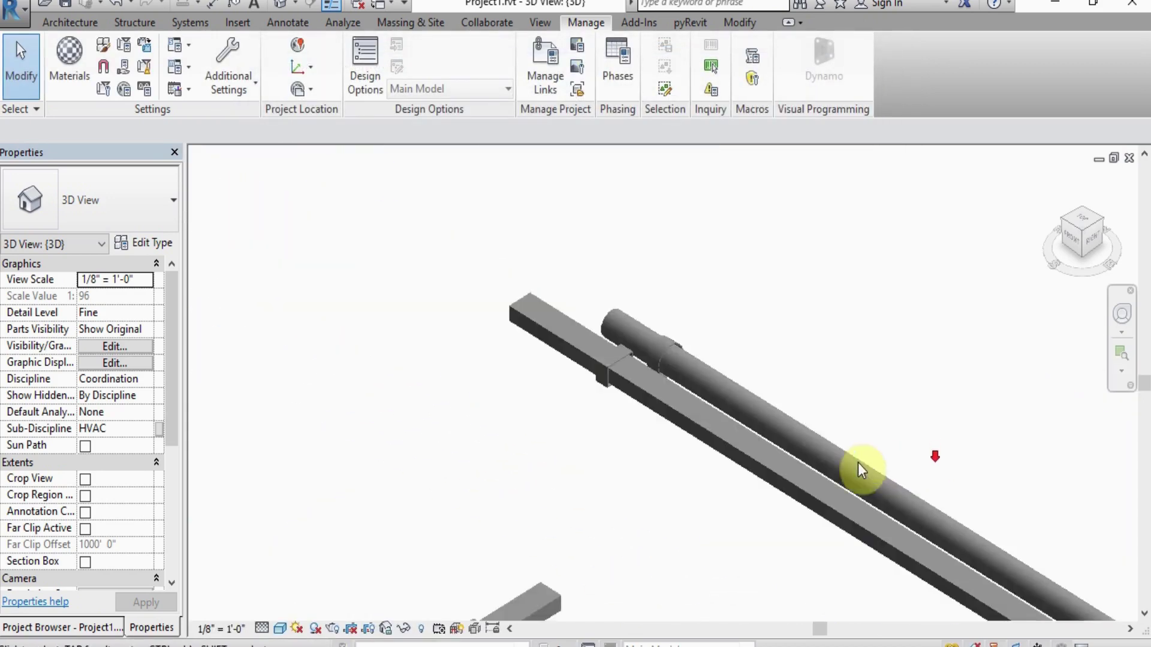
- Examine the round openings along the long return duct on both sides of its corner elbow
middle_click_drag(803, 480, 427, 197)
scroll(674, 494, "up", 4)
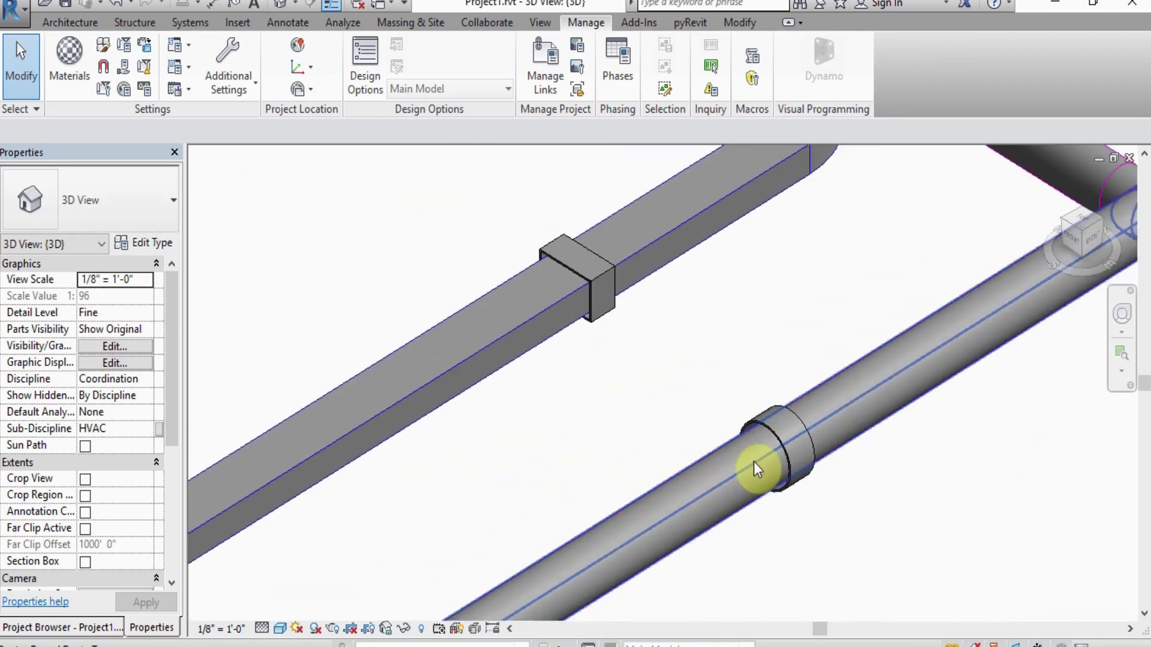
scroll(832, 314, "down", 5)
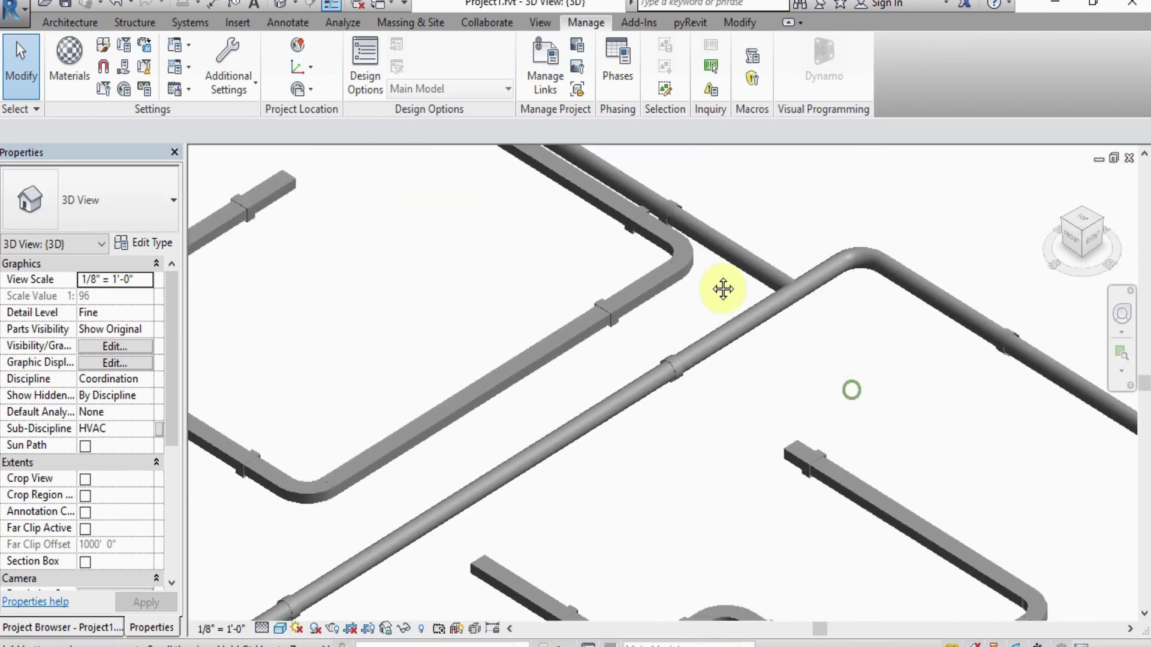
scroll(548, 390, "up", 6)
scroll(556, 391, "up", 3)
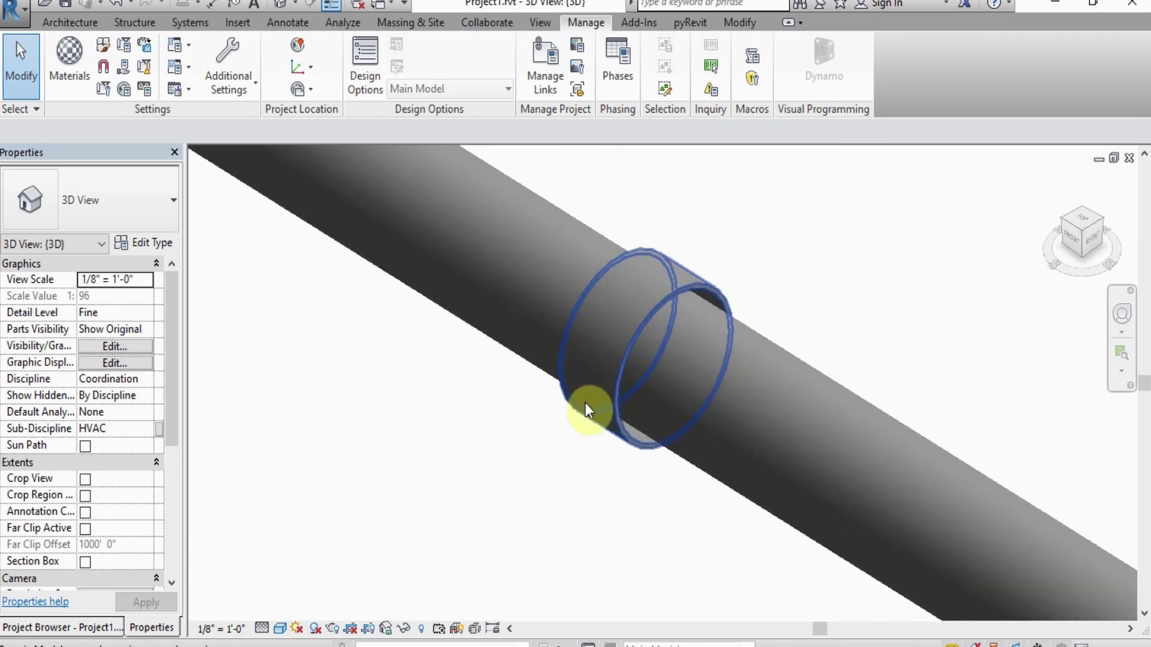
scroll(586, 405, "down", 4)
scroll(457, 465, "down", 4)
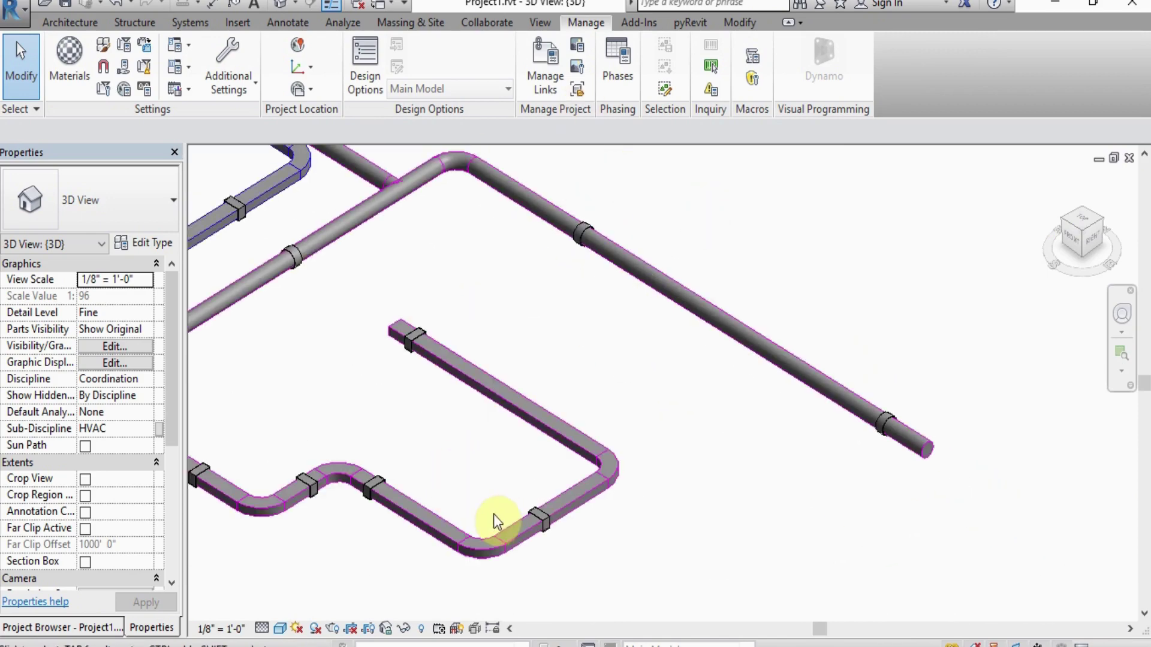
- Select the lower elbow of the rectangular return duct, orbit around it and inspect the openings along that run
scroll(720, 347, "up", 3)
scroll(593, 333, "down", 4)
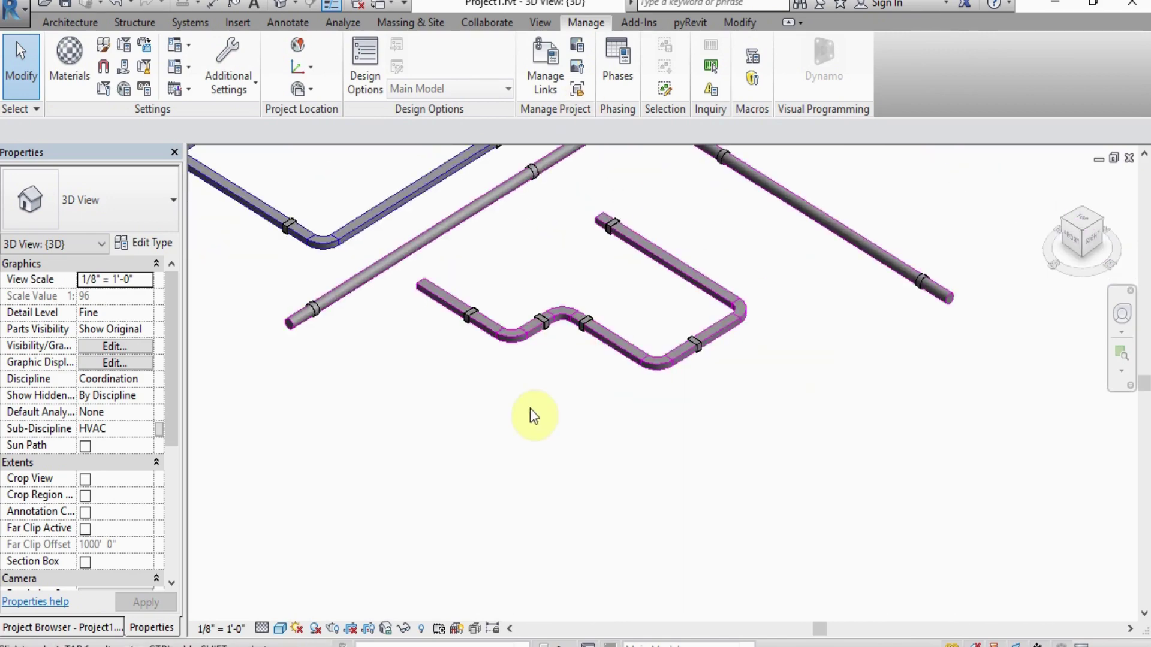
scroll(484, 364, "up", 2)
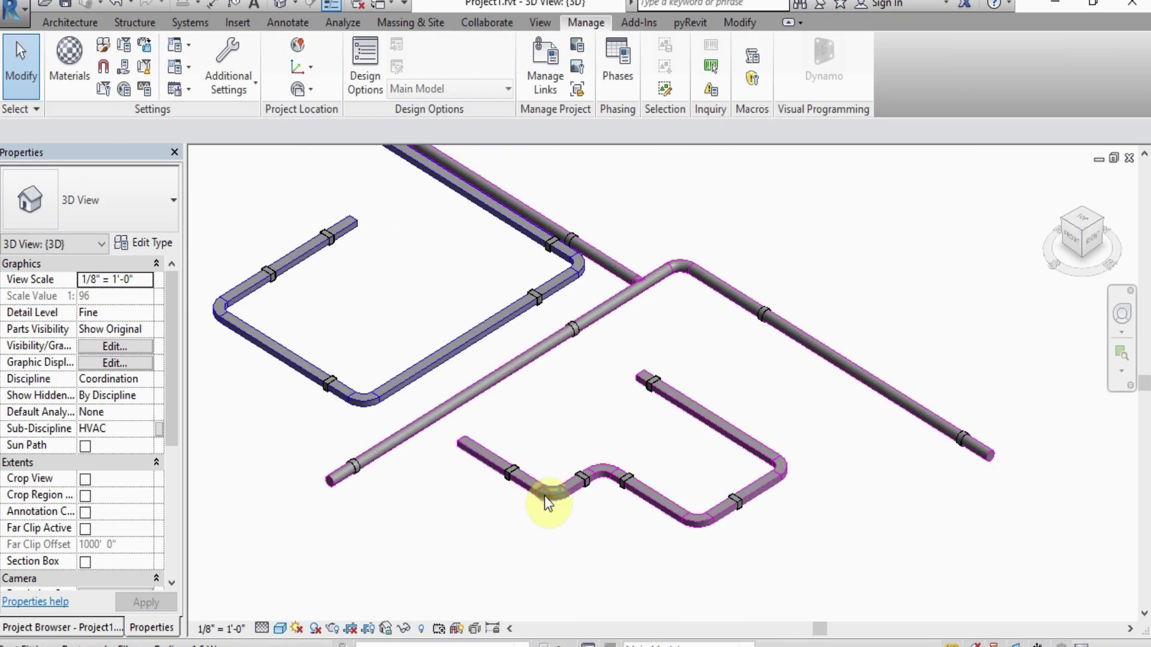
left_click(544, 495)
middle_click_drag(552, 504, 701, 619, "shift")
scroll(628, 367, "up", 5)
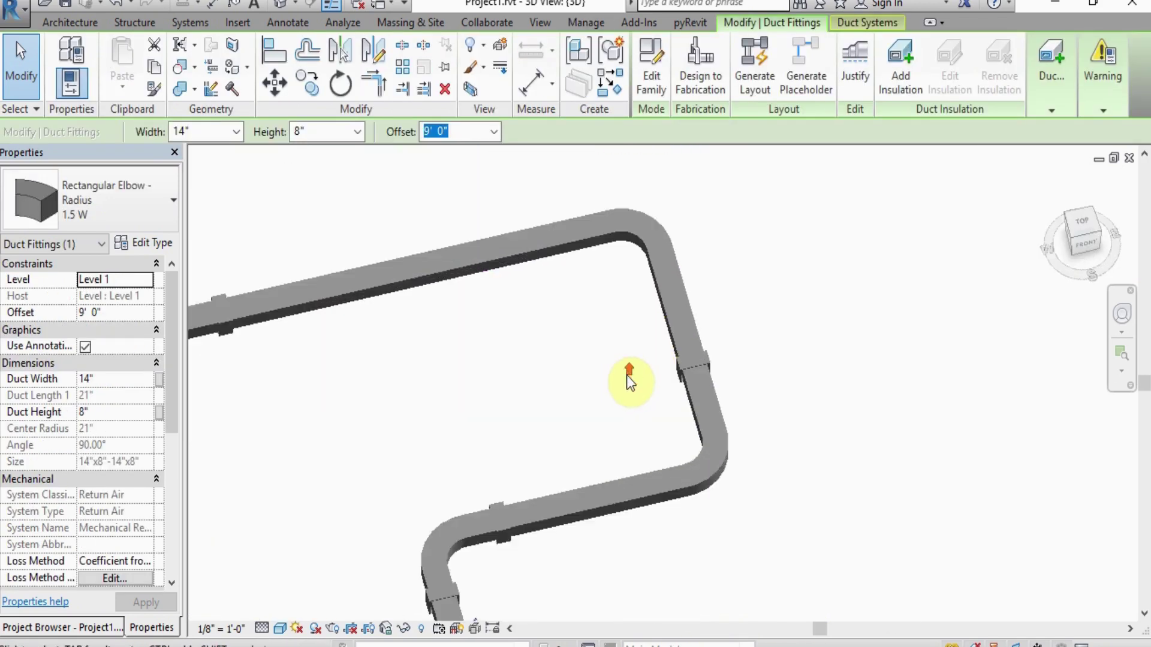
scroll(628, 378, "up", 2)
middle_click_drag(655, 380, 997, 393)
scroll(343, 311, "up", 2)
middle_click_drag(371, 318, 662, 312)
scroll(809, 231, "down", 2)
middle_click_drag(714, 354, 717, 259)
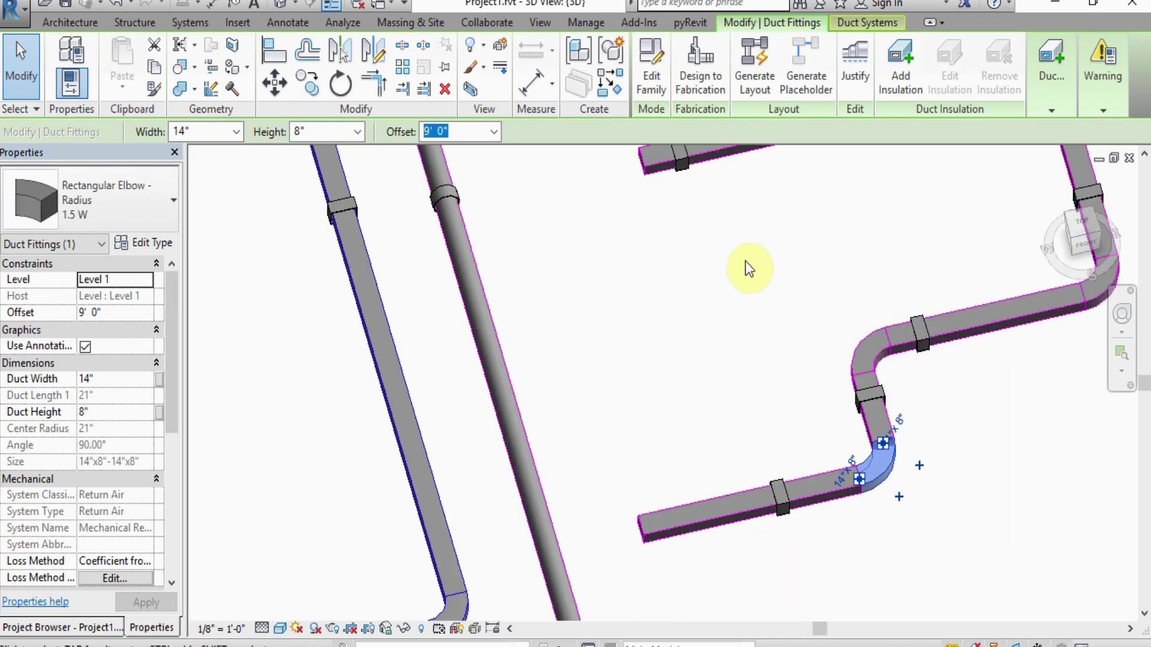
- Select the rectangular opening beside the return duct's upper elbow and inspect the openings along that run from several angles
left_click(954, 427)
scroll(924, 360, "up", 3)
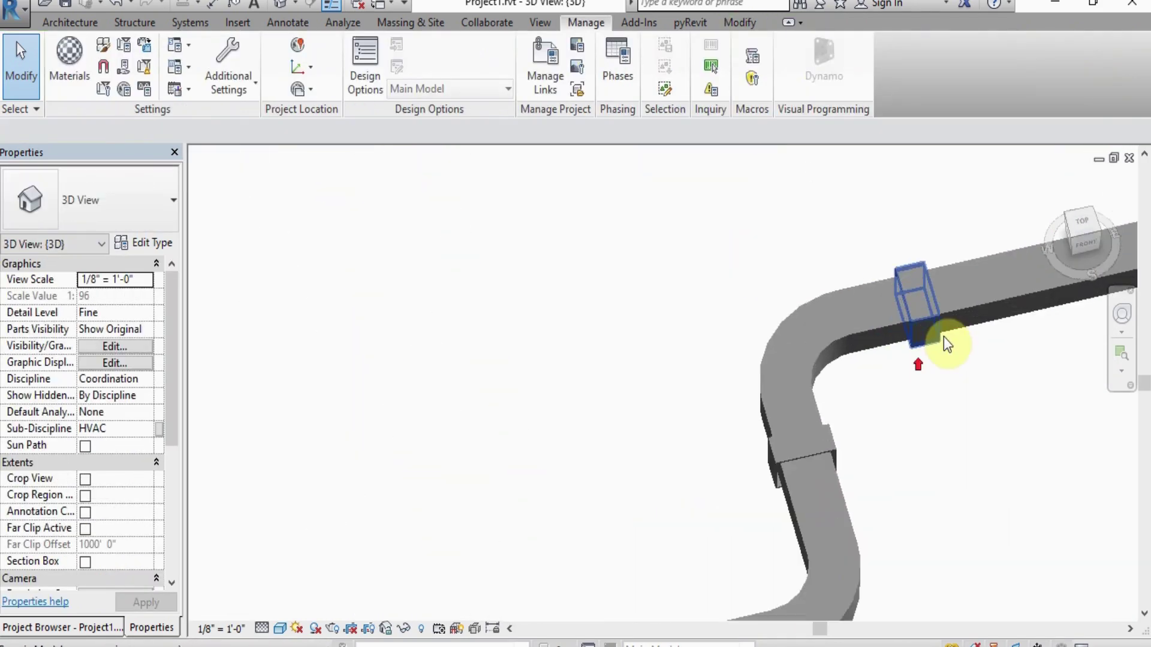
left_click(913, 327)
middle_click_drag(913, 326, 980, 277, "shift")
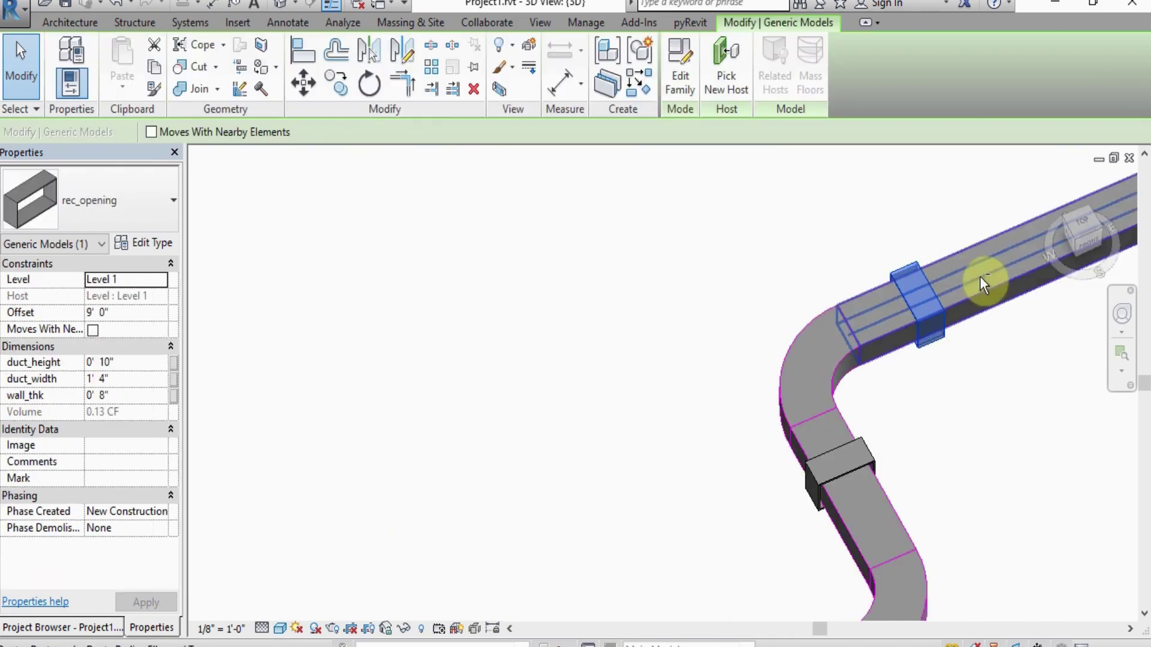
middle_click_drag(812, 480, 701, 280)
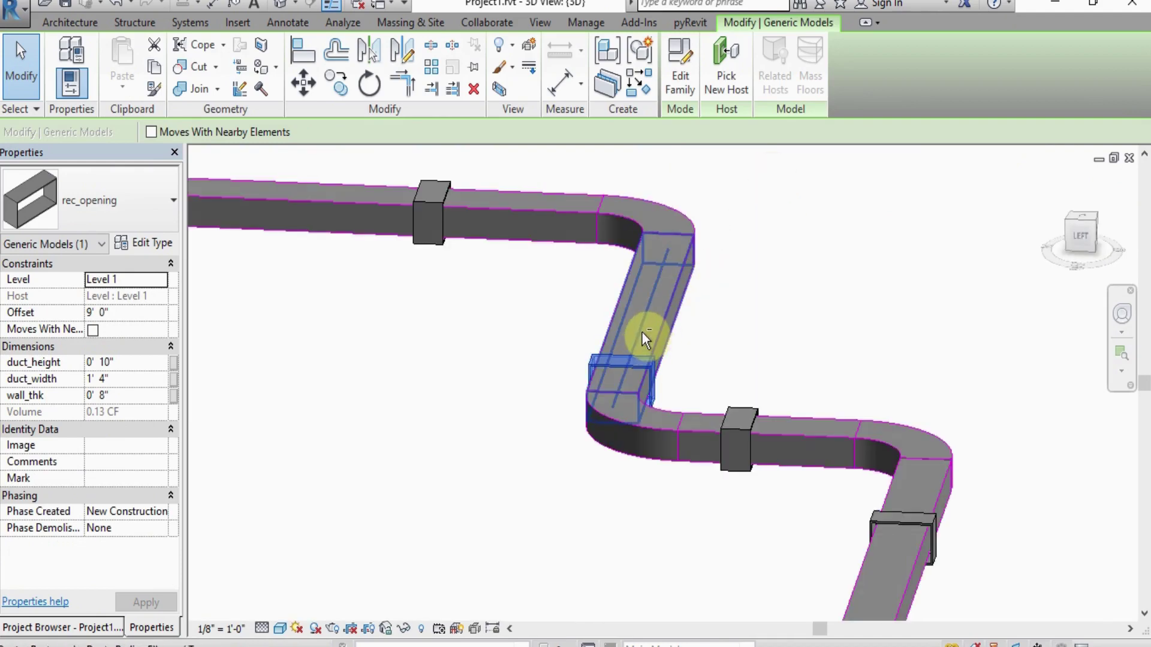
middle_click_drag(807, 329, 630, 455, "shift")
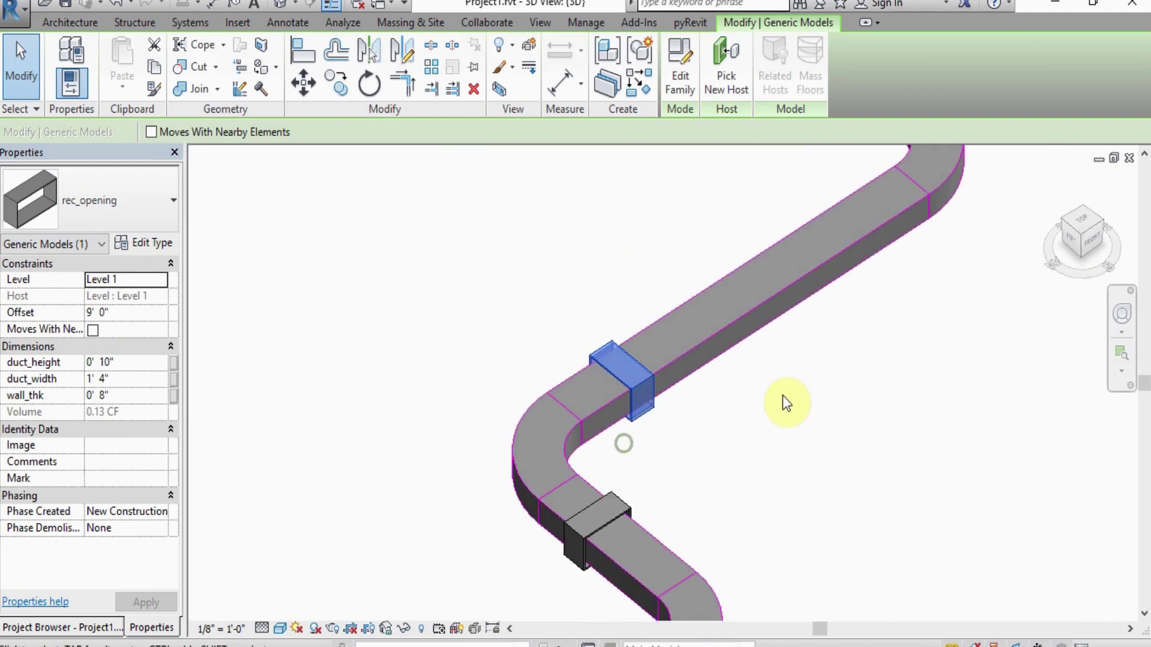
left_click(786, 403)
- Show the linked model arch2.rvt in the 3D view through the view's Visibility/Graphic Overrides
scroll(720, 441, "down", 6)
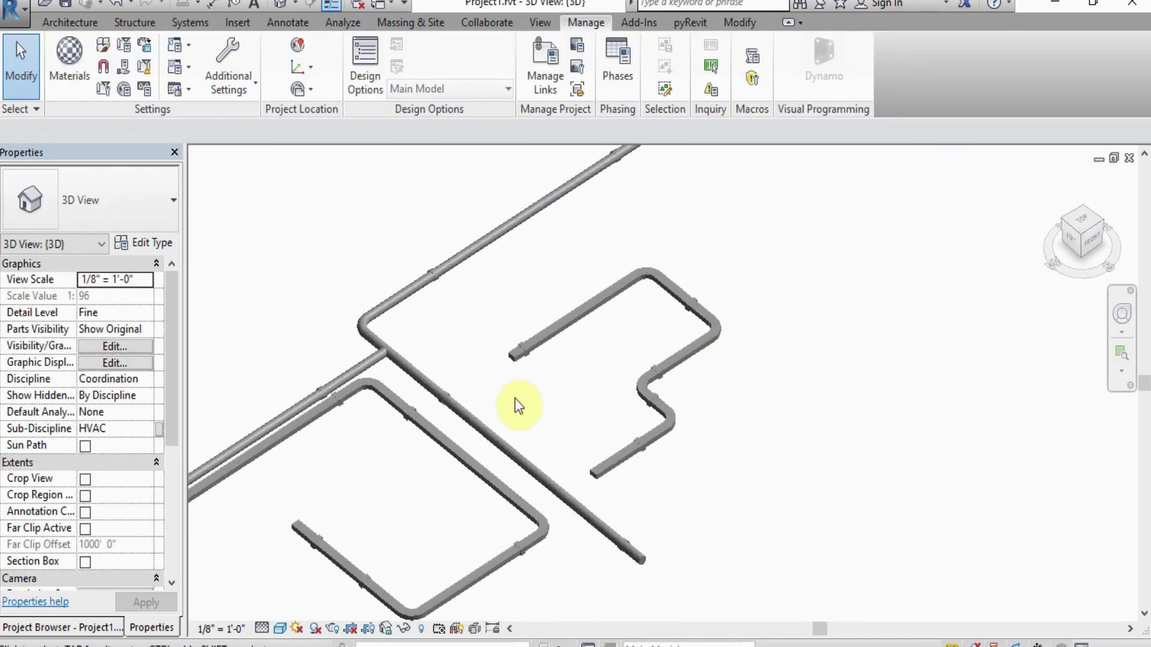
scroll(521, 410, "down", 3)
scroll(546, 364, "down", 2)
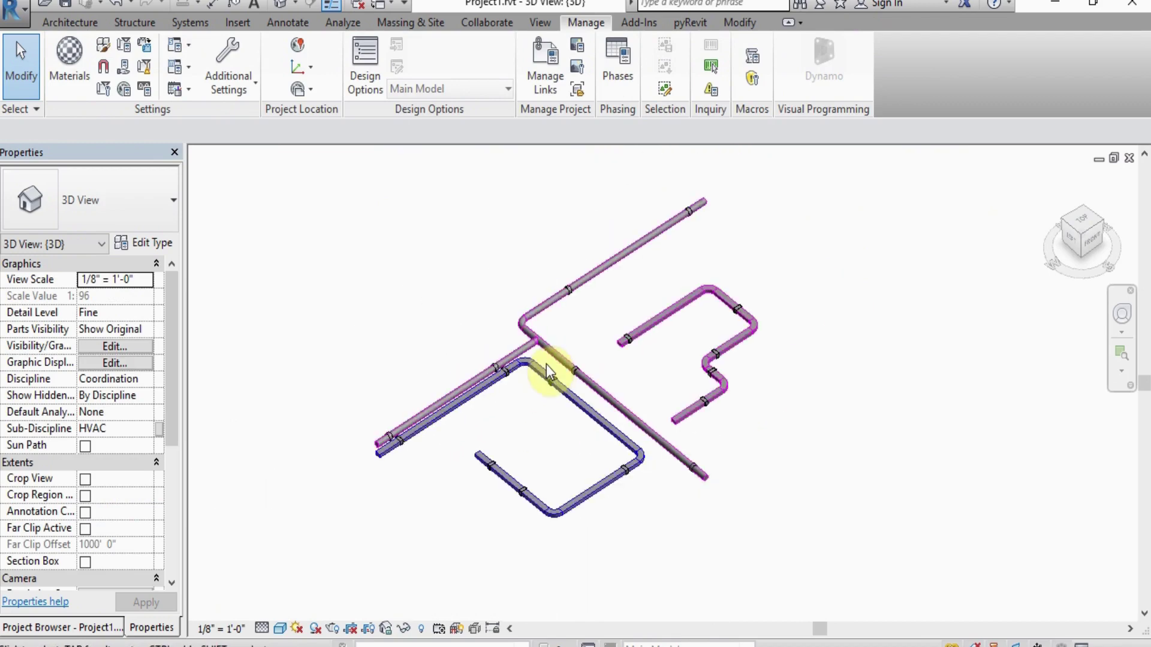
key("v")
key("g")
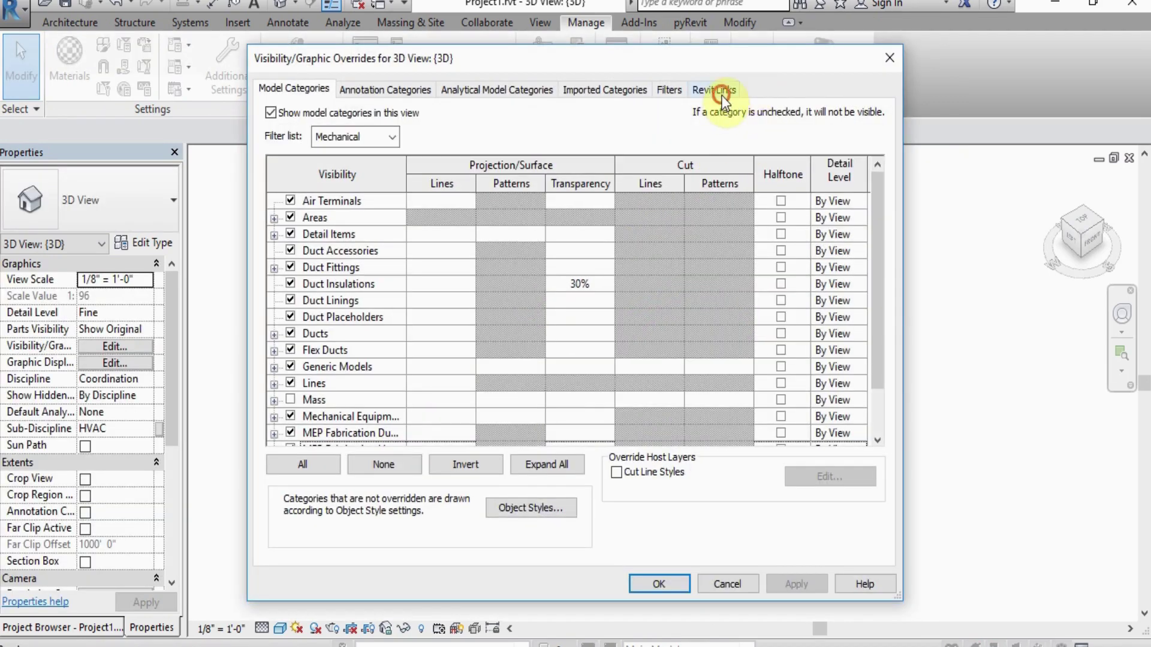
left_click(717, 90)
left_click(289, 189)
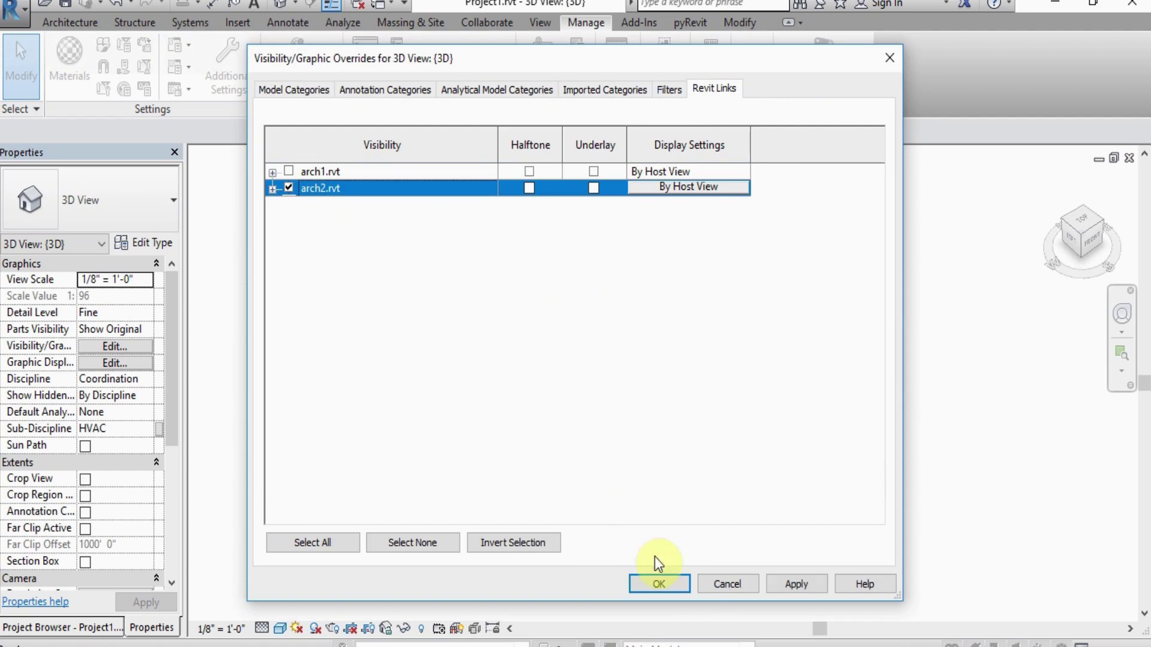
left_click(666, 588)
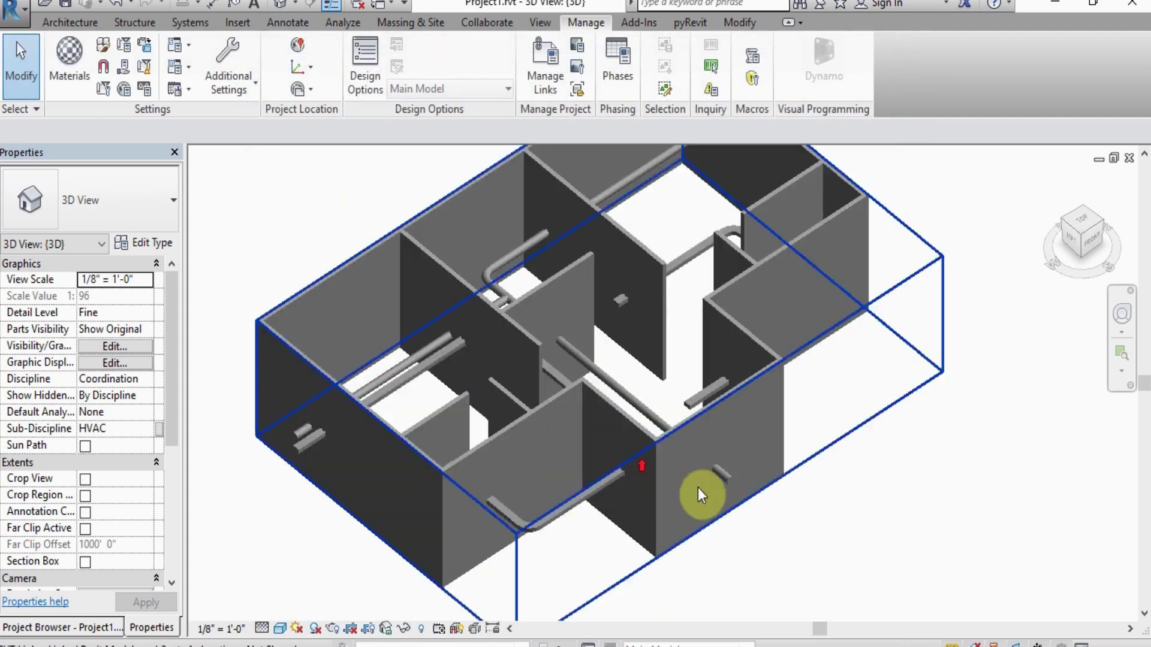
- Inspect the round opening where the end of the long return duct passes through the outer wall
scroll(697, 494, "up", 10)
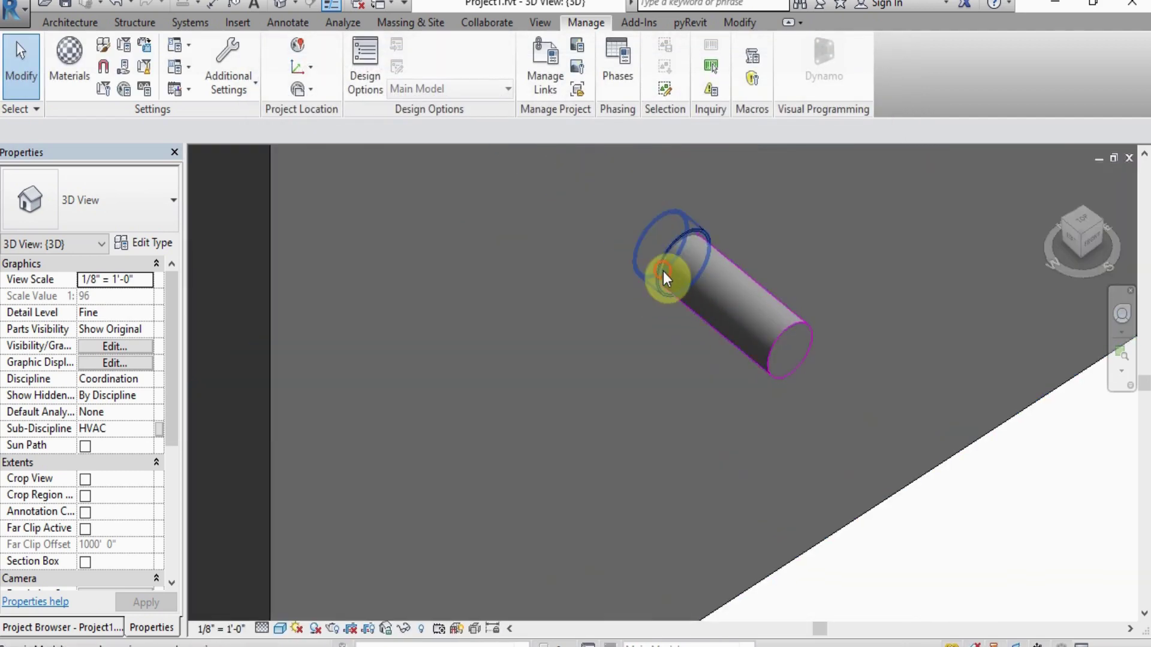
left_click(663, 277)
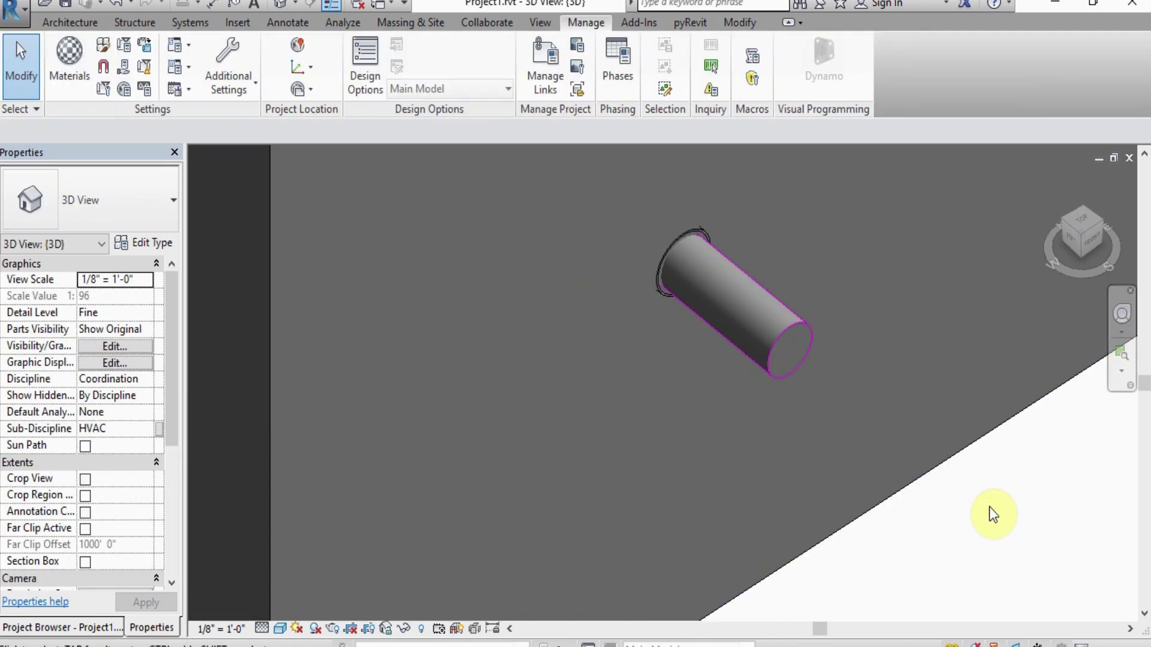
- From the 1 - Mech floor plan, isolate the rectangular return duct's lower end, elbows and wall openings in a 3D selection box
key("ctrl+Tab")
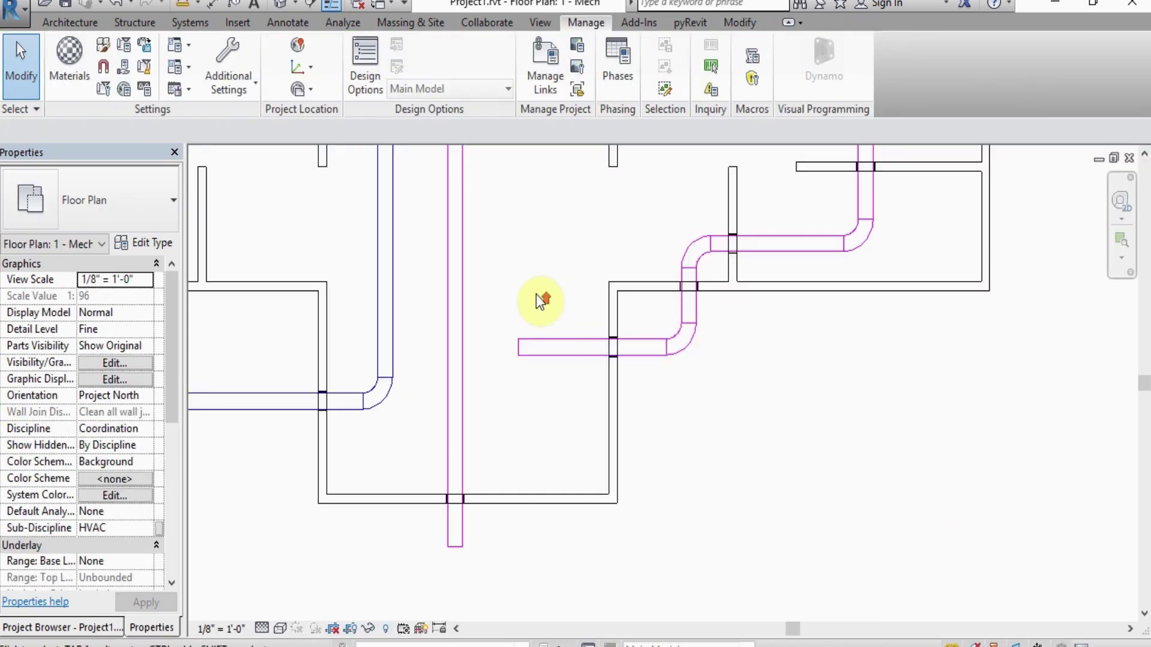
scroll(564, 312, "up", 5)
scroll(393, 430, "down", 4)
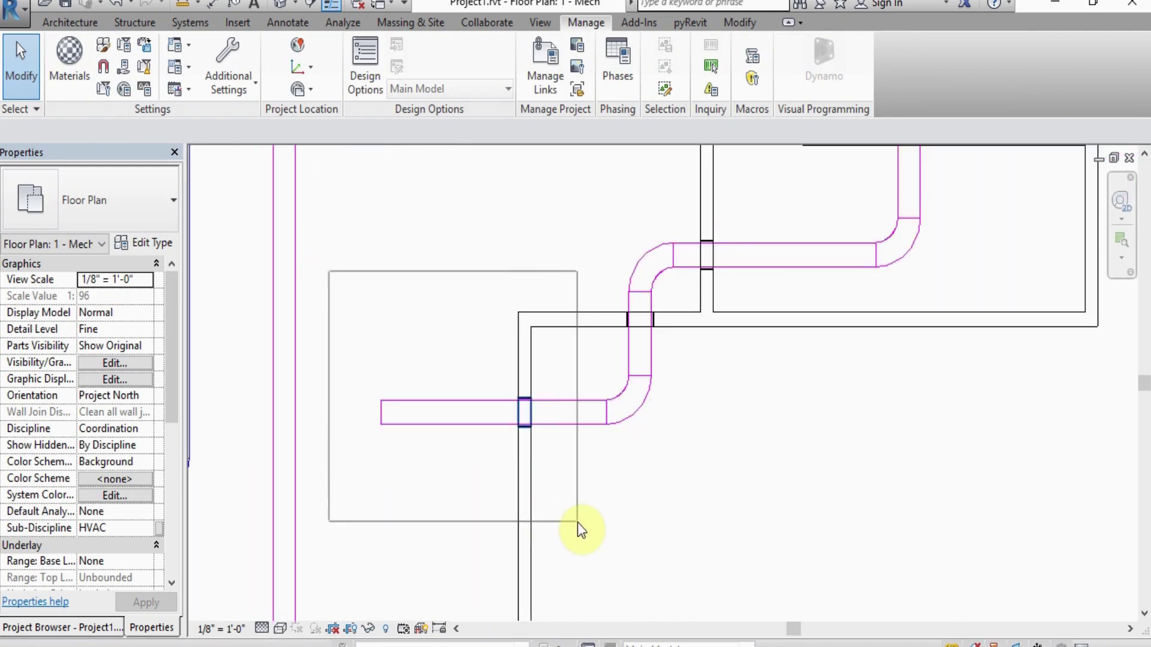
left_click_drag(577, 523, 641, 542)
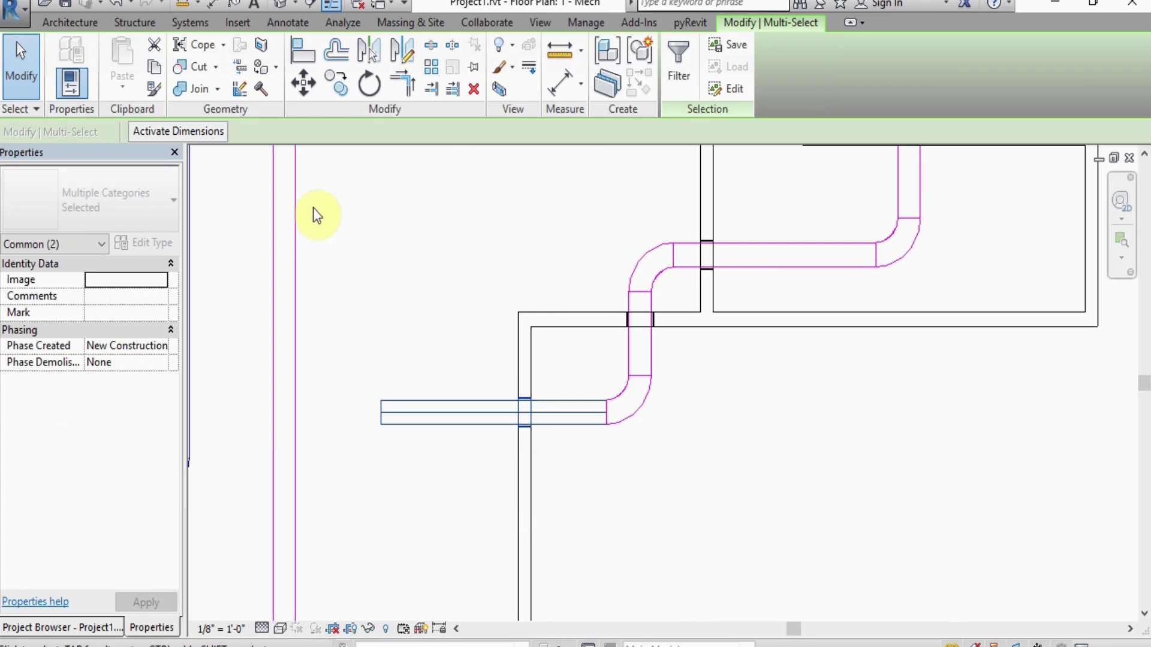
left_click_drag(313, 207, 786, 526)
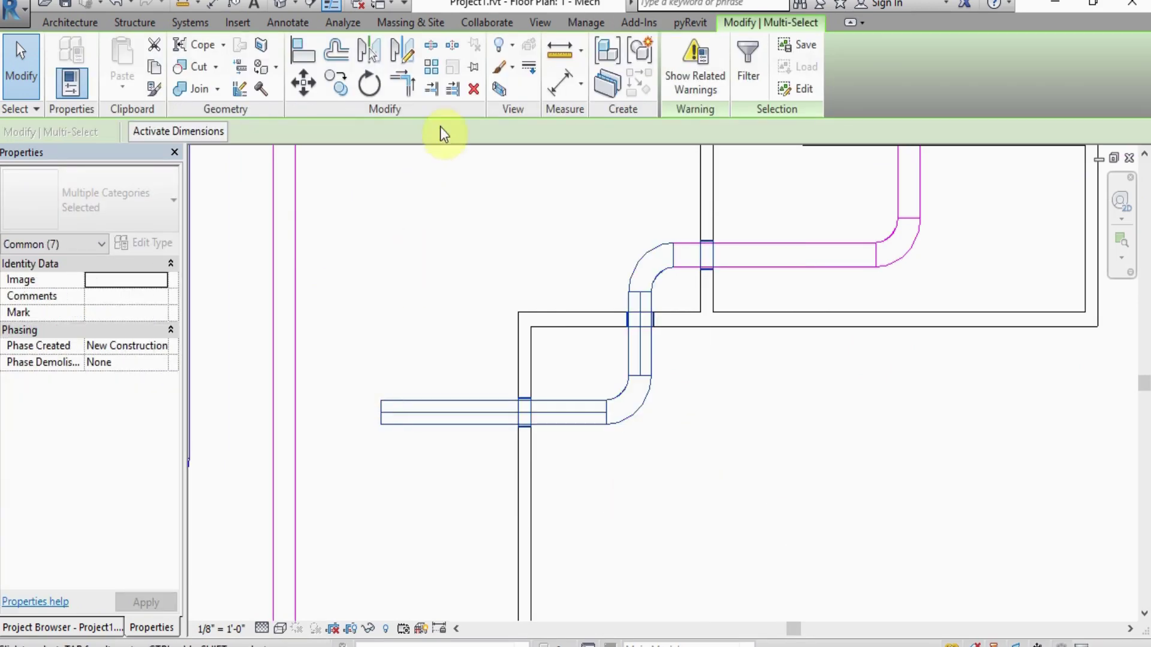
left_click(509, 93)
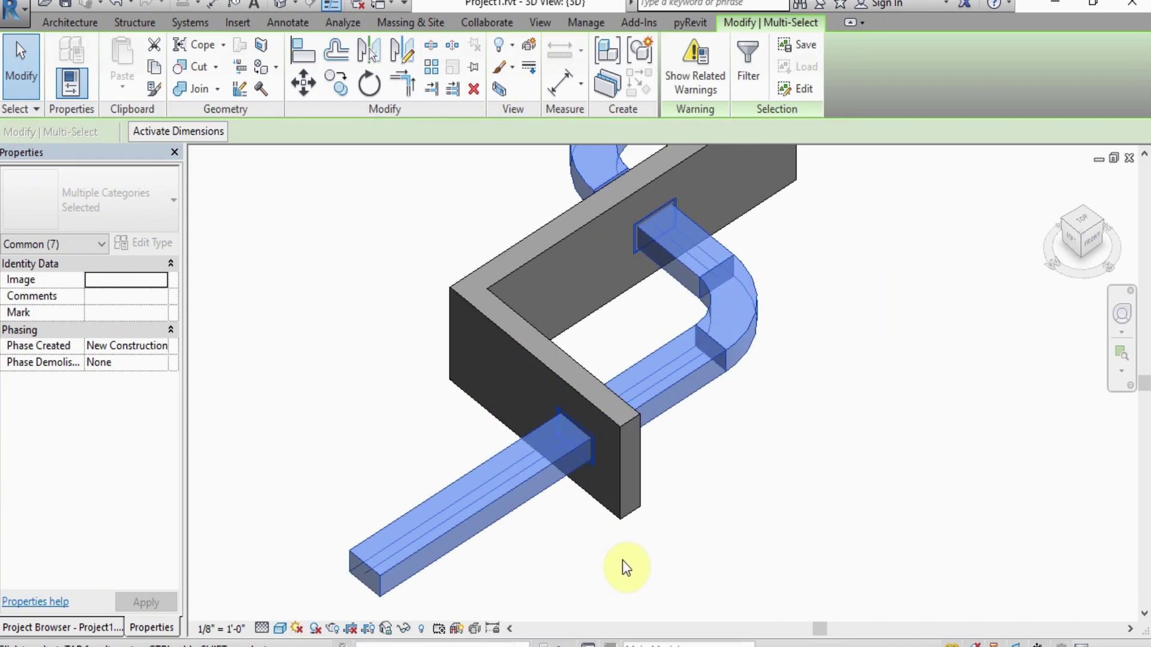
- Select the two rectangular openings on either side of the wall corner in turn and inspect how the return duct passes through them
left_click(623, 561)
scroll(598, 248, "up", 6)
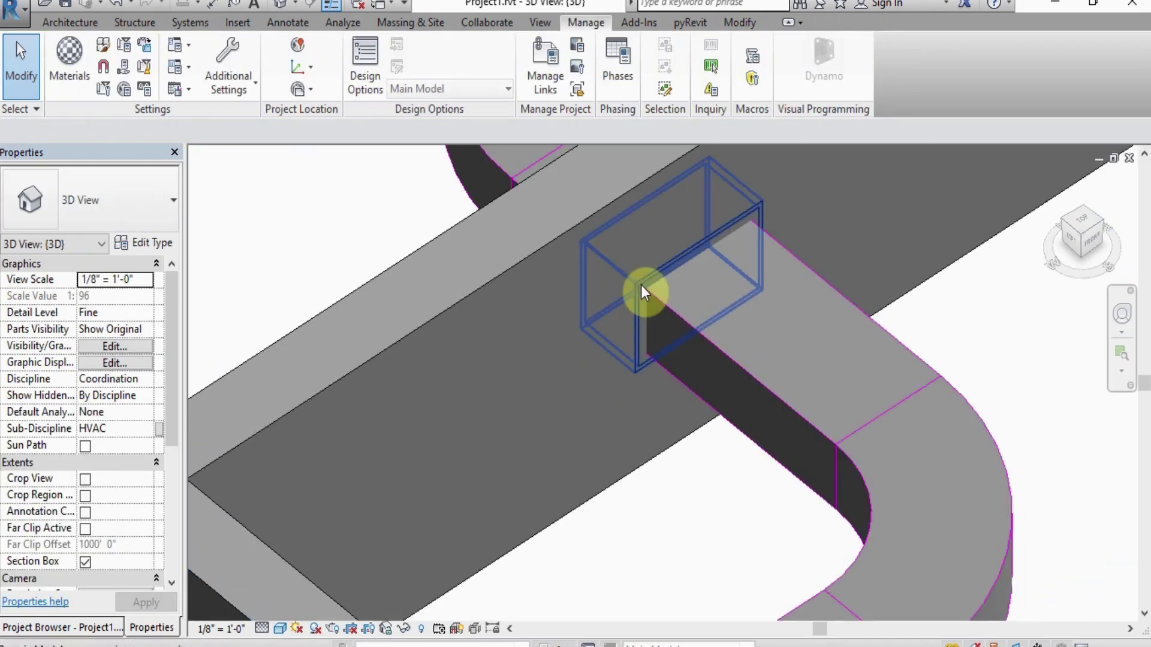
left_click(641, 286)
scroll(626, 343, "down", 3)
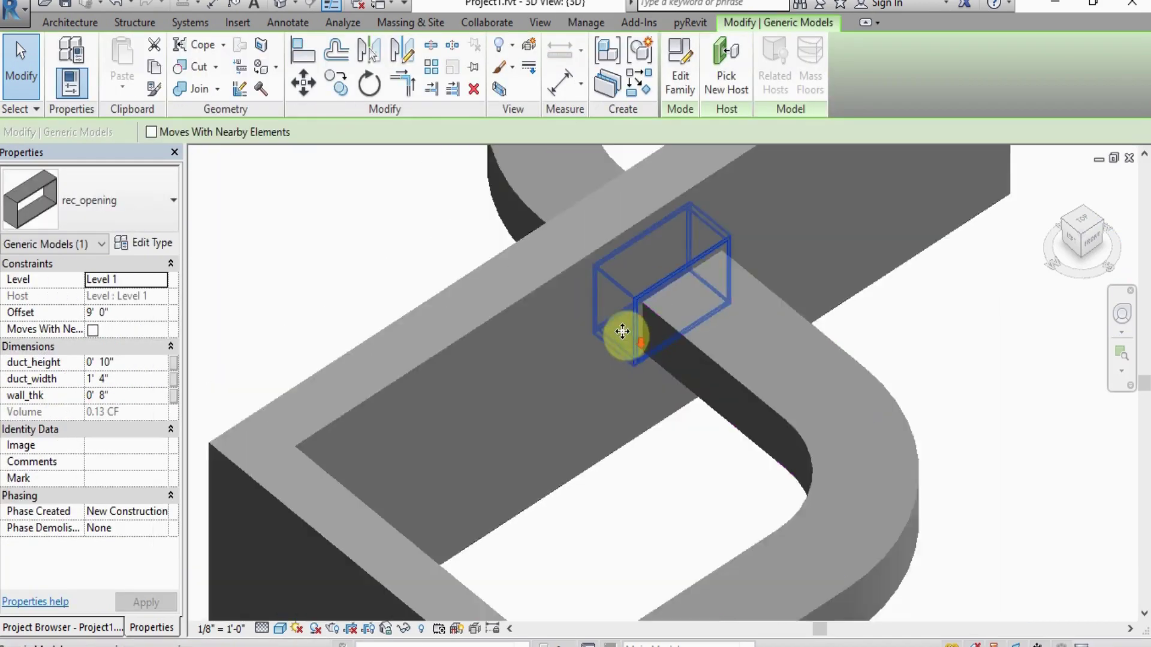
middle_click_drag(623, 247, 613, 344)
middle_click_drag(568, 214, 511, 347)
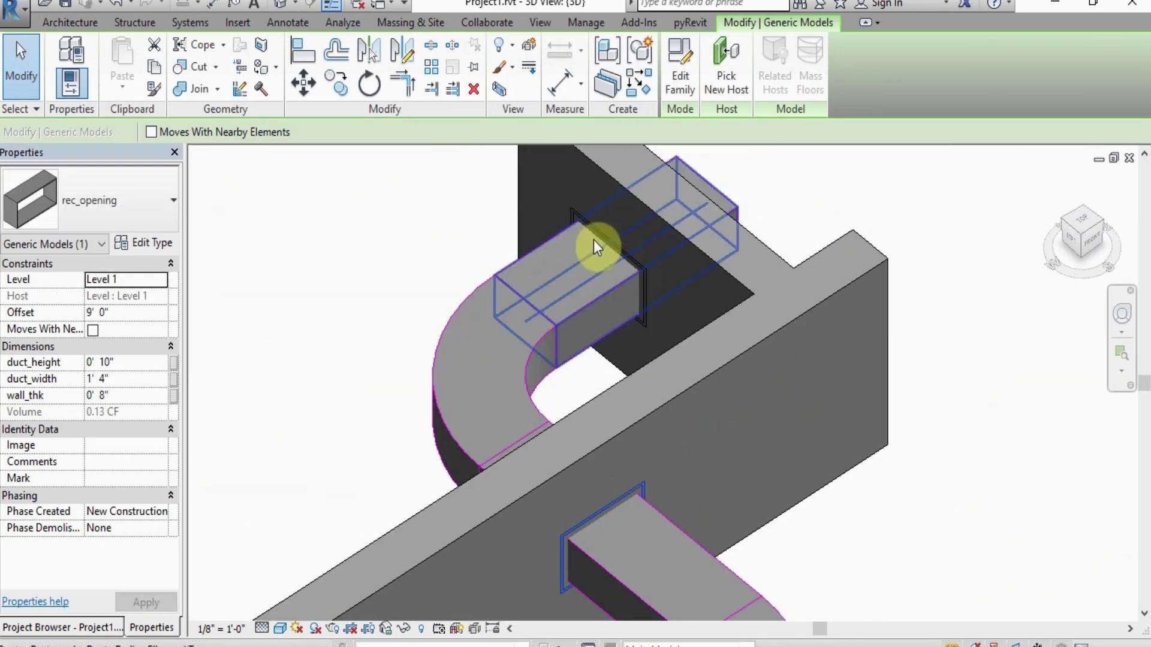
left_click(596, 240)
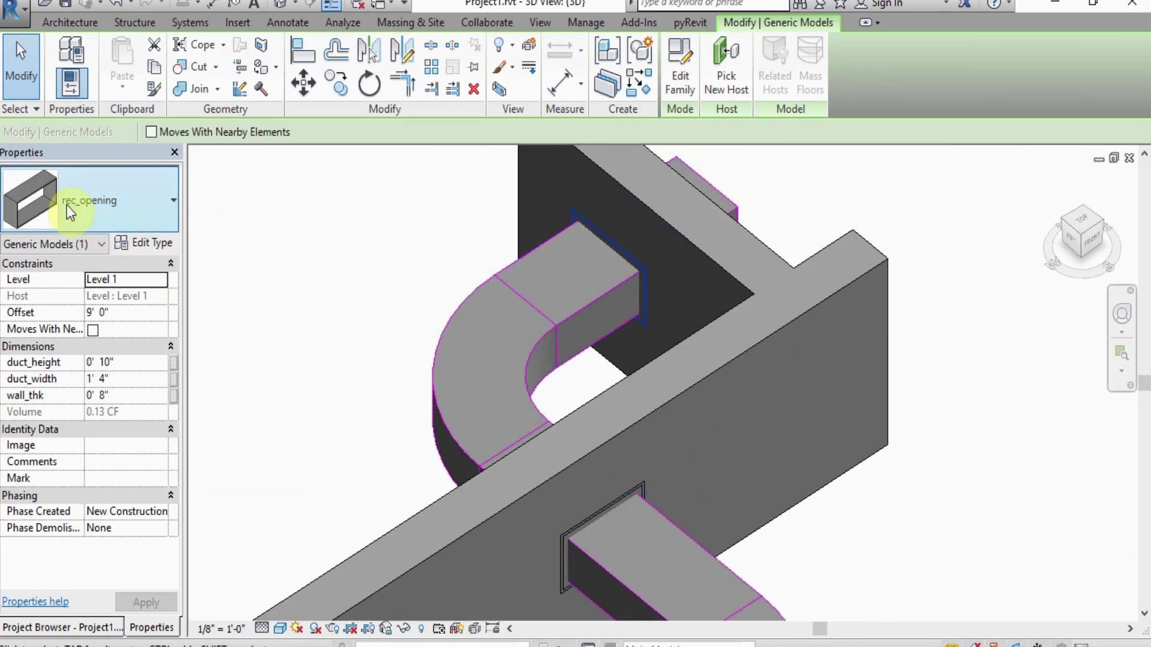
scroll(700, 223, "down", 5)
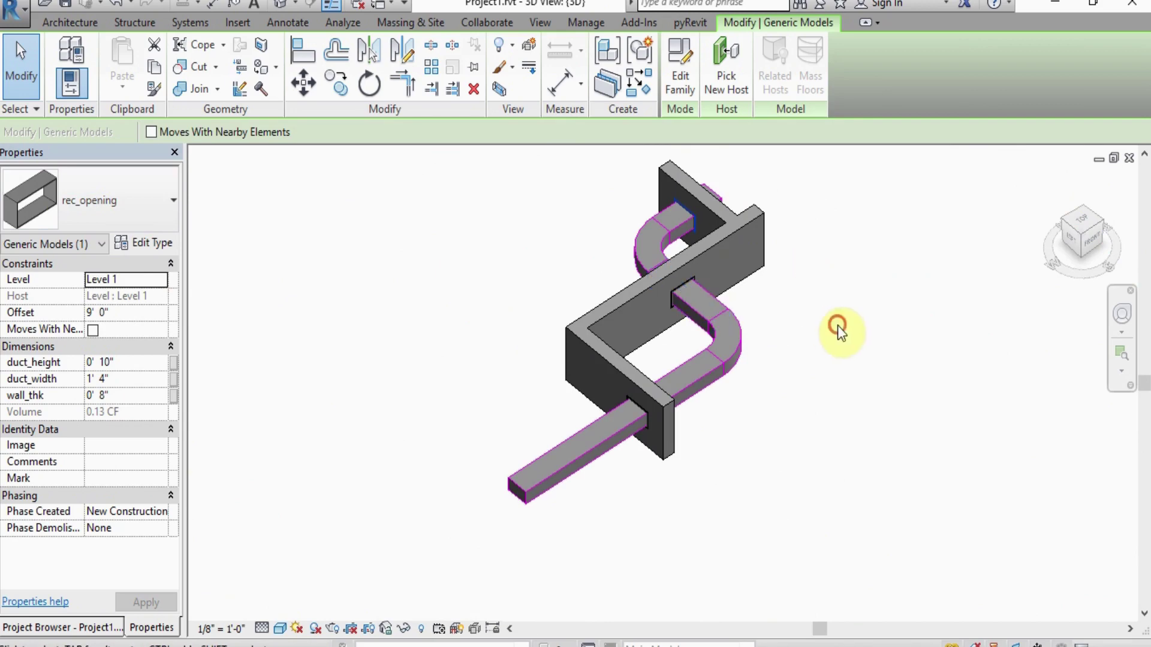
left_click(836, 325)
- Close the 3D view and isolate the parallel supply and return ducts with their wall openings in a selection box from the floor plan
left_click(1129, 159)
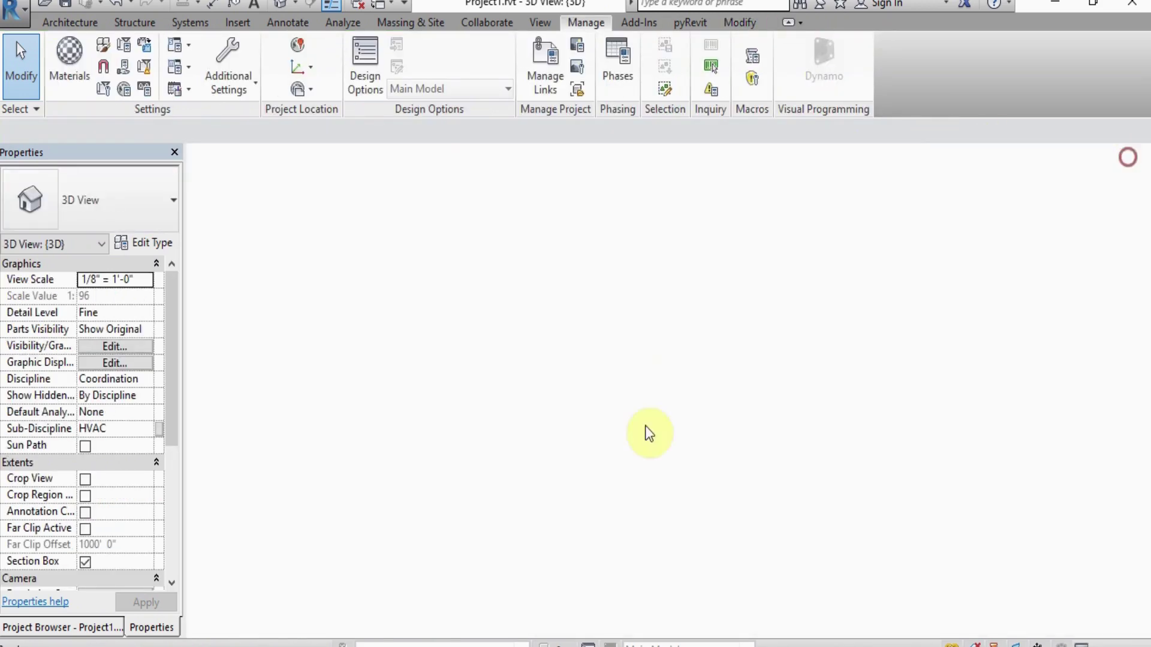
scroll(699, 393, "down", 4)
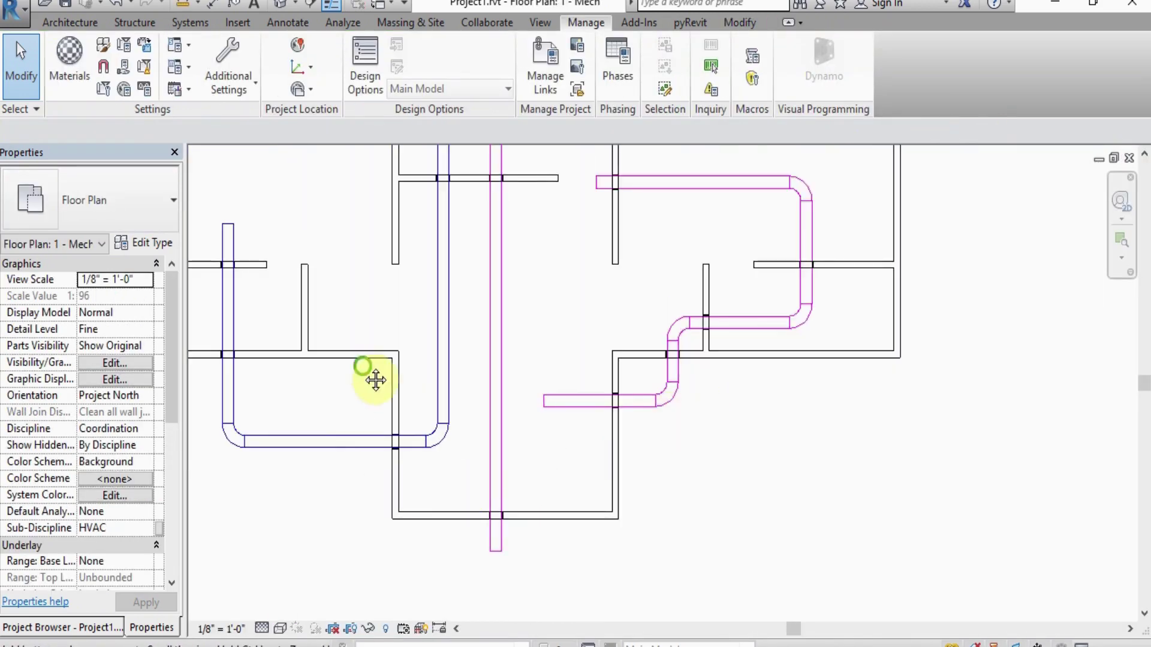
middle_click_drag(375, 380, 507, 594)
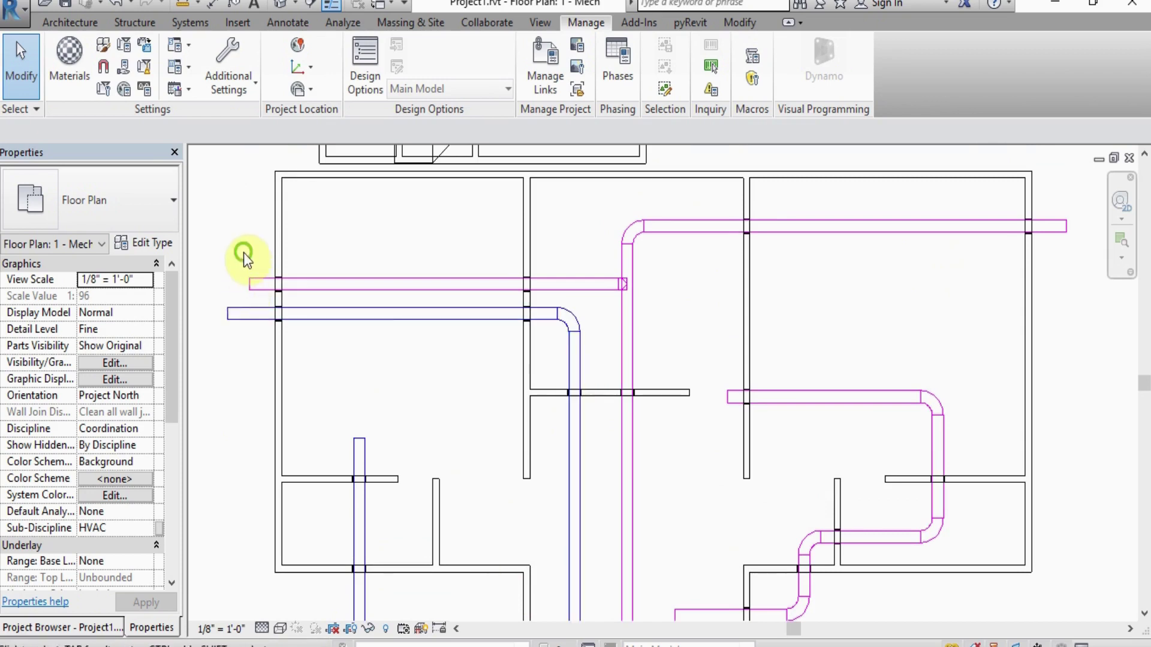
middle_click_drag(243, 253, 261, 253)
left_click_drag(558, 358, 710, 464)
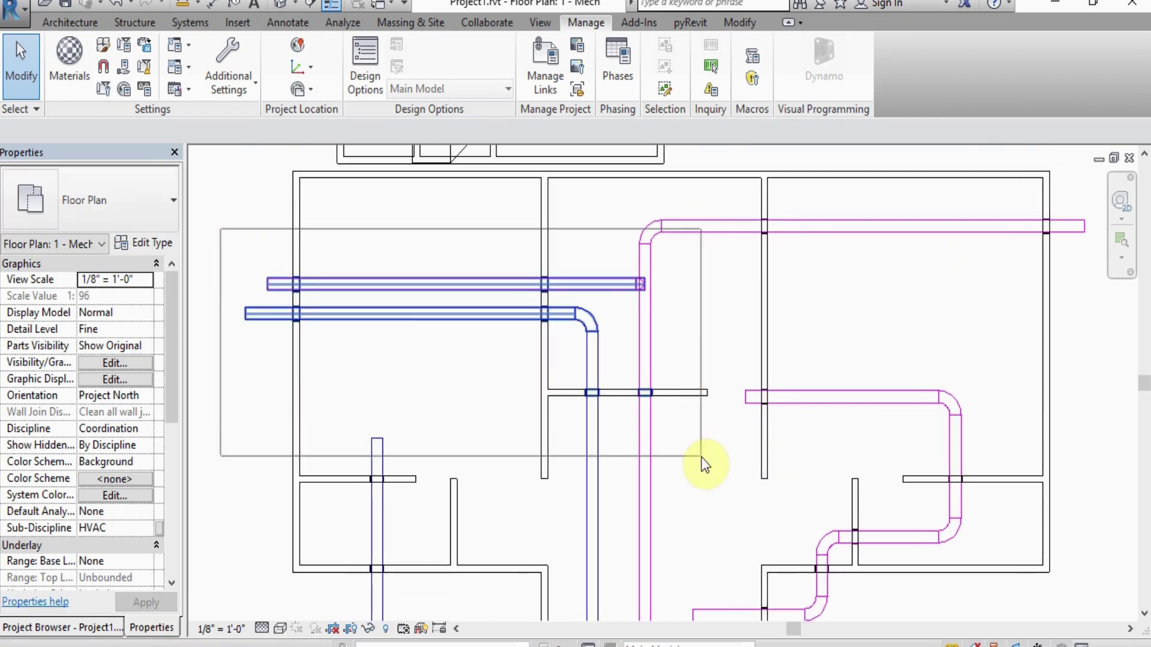
left_click(501, 92)
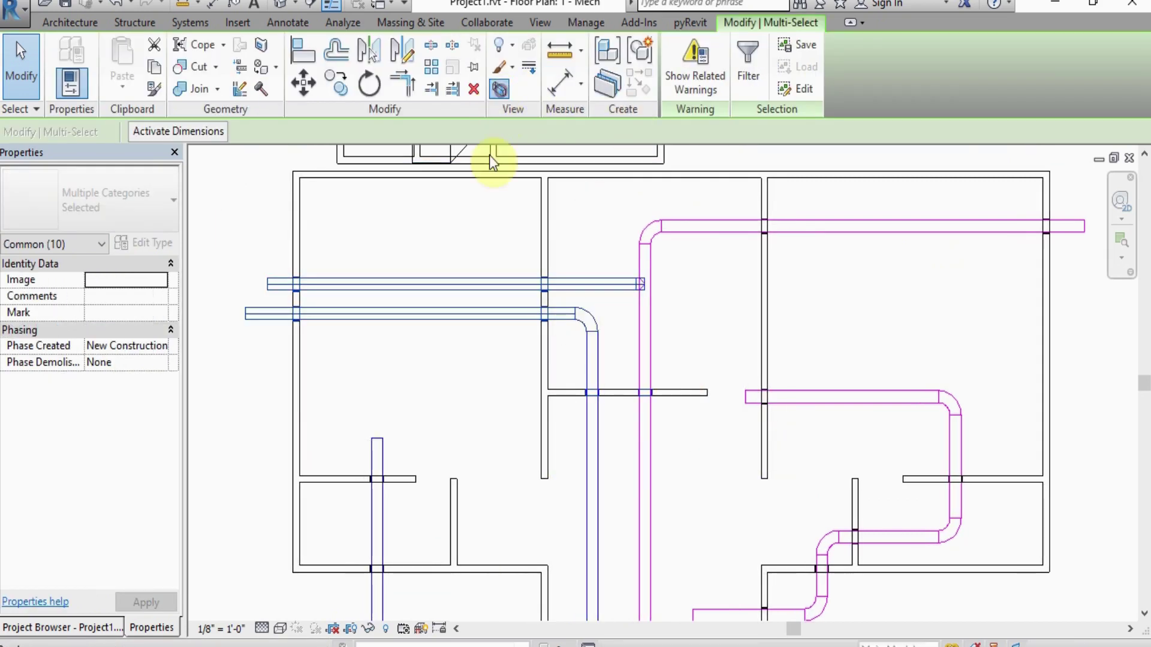
- Select the round and rectangular openings of the parallel ducts in turn and inspect them at both walls meeting at the corner
scroll(575, 357, "up", 6)
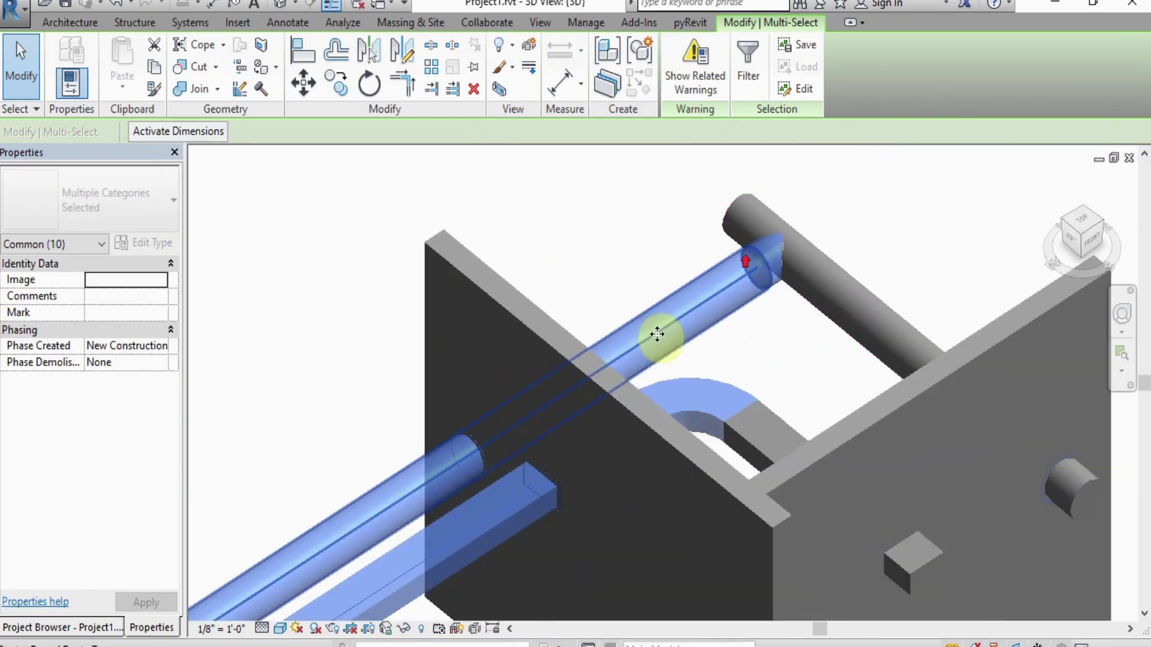
left_click(575, 174)
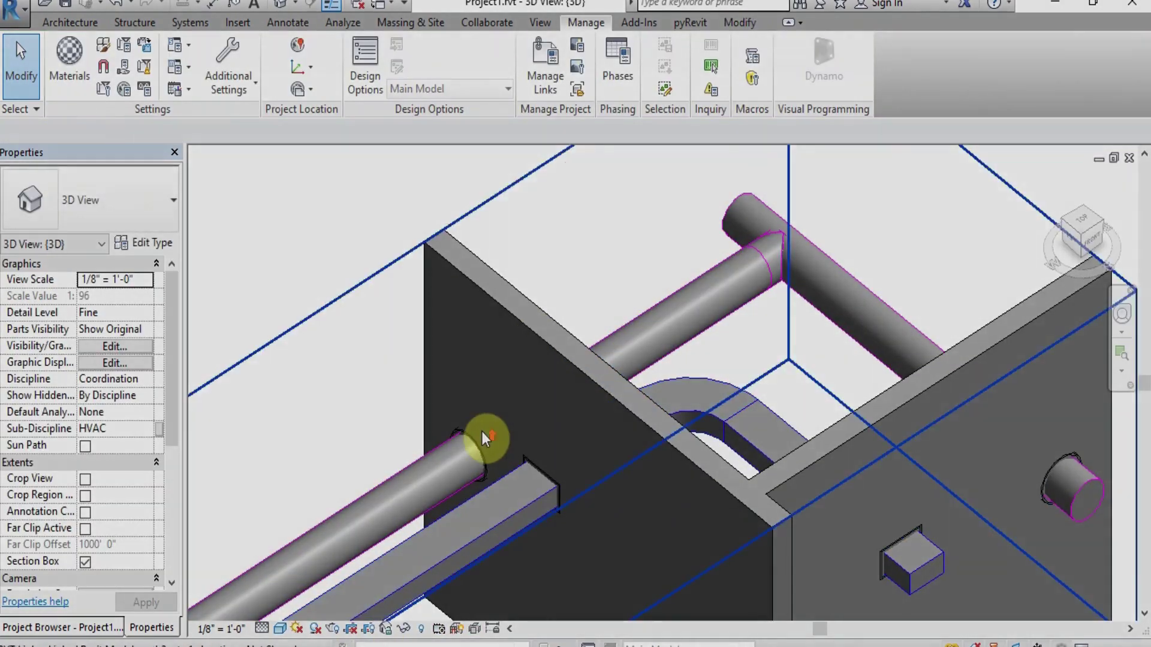
scroll(482, 437, "up", 4)
left_click(476, 462)
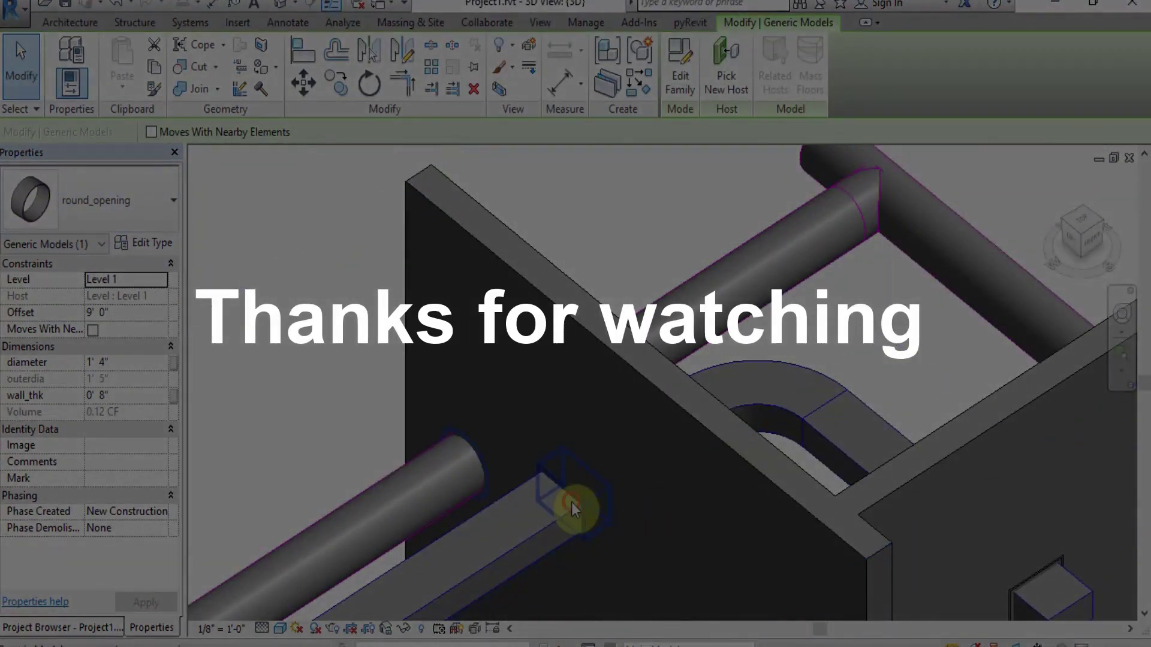
left_click(573, 509)
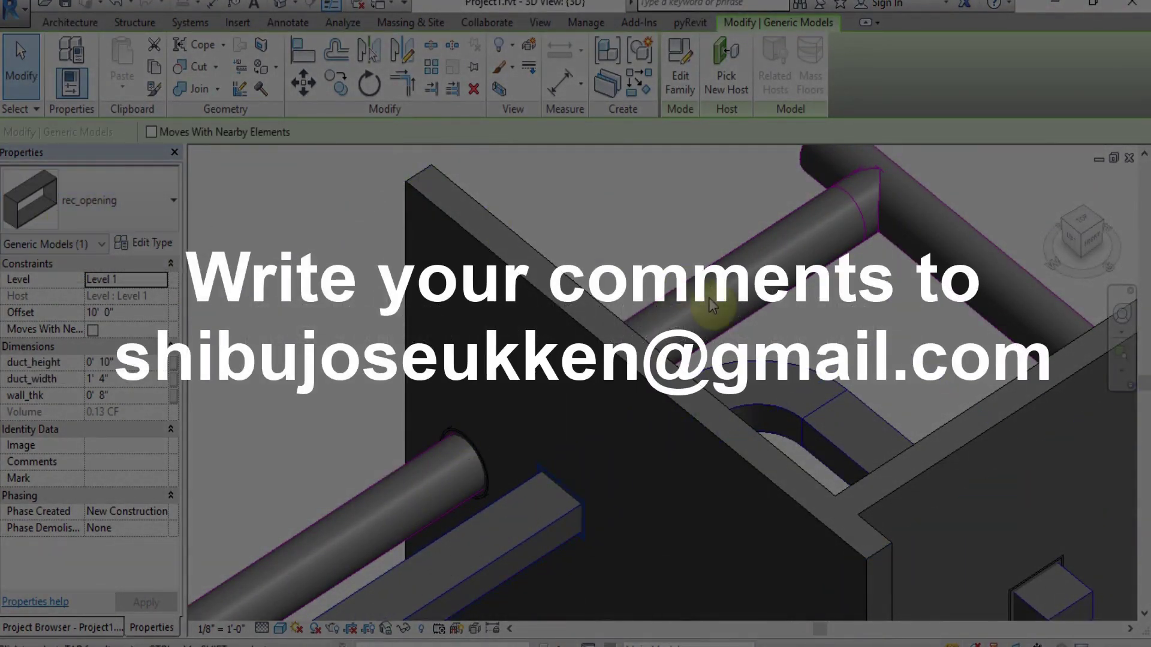
middle_click_drag(712, 305, 470, 239)
scroll(784, 457, "up", 3)
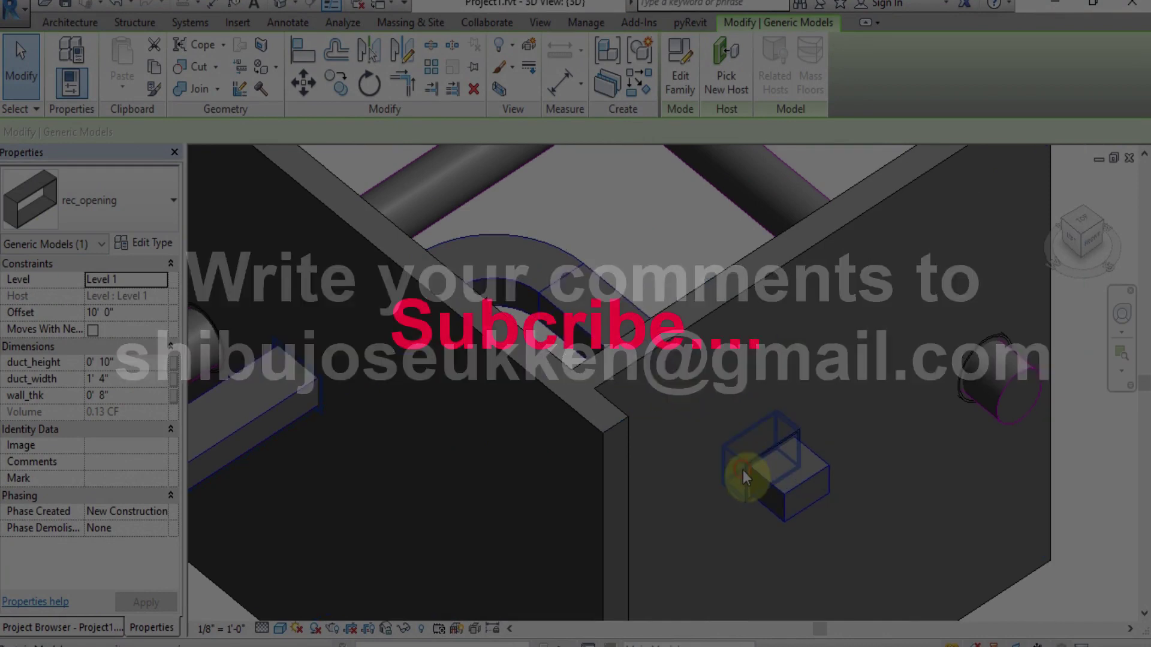